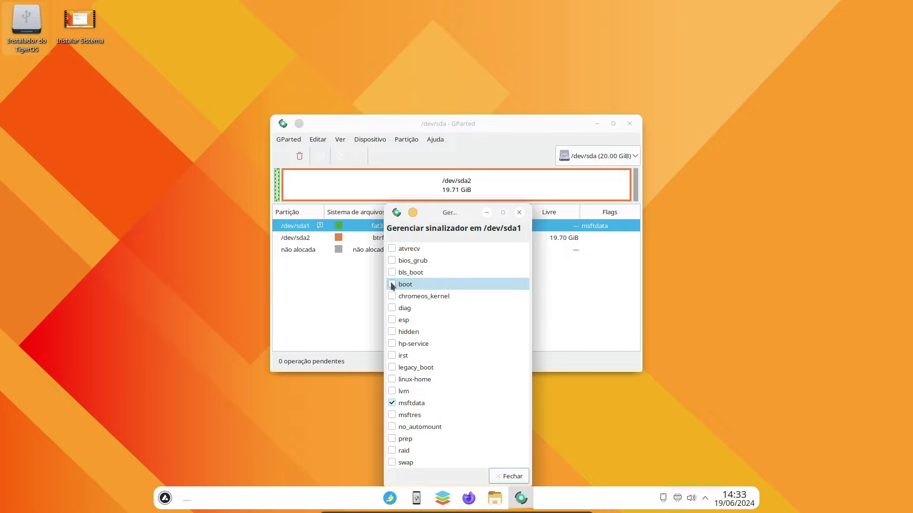
Replace the msftdata flag on /dev/sda1 with the boot flag and close the partition editor.
{"action": "left_click", "coordinate": [392, 403]}
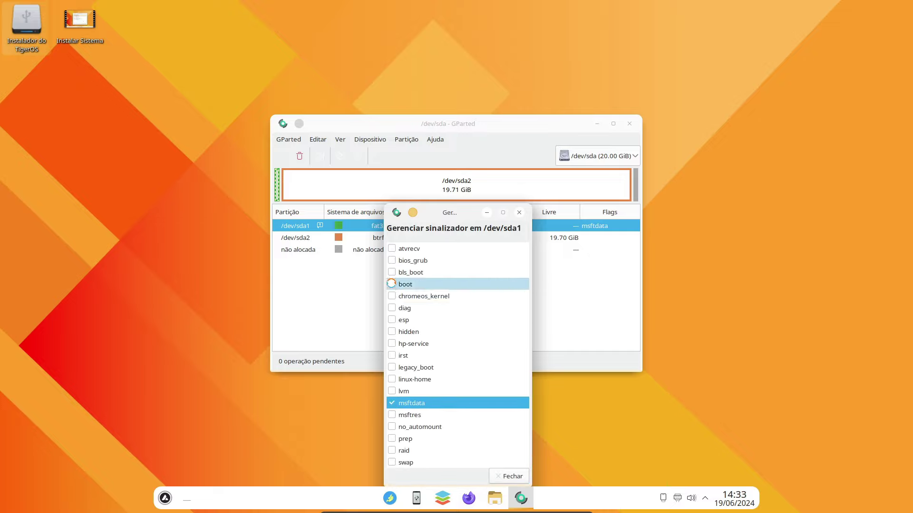
{"action": "left_click", "coordinate": [391, 284]}
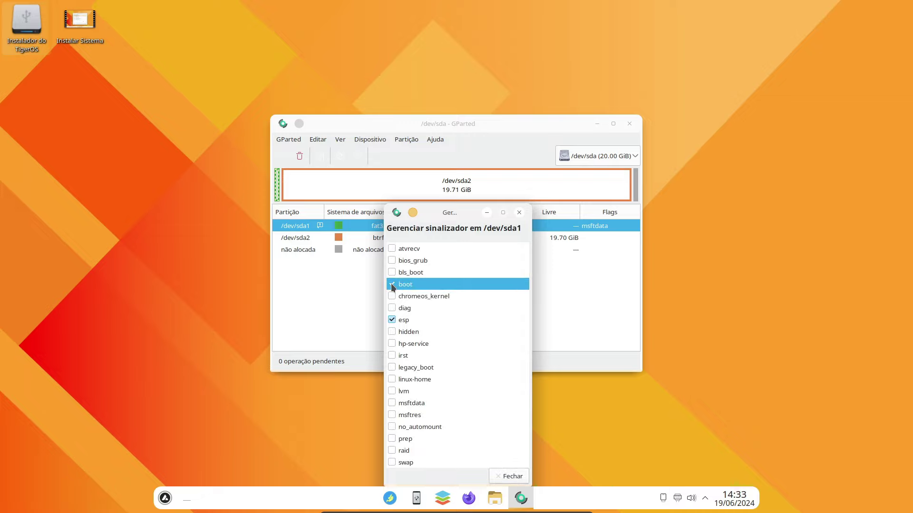
{"action": "left_click", "coordinate": [506, 476]}
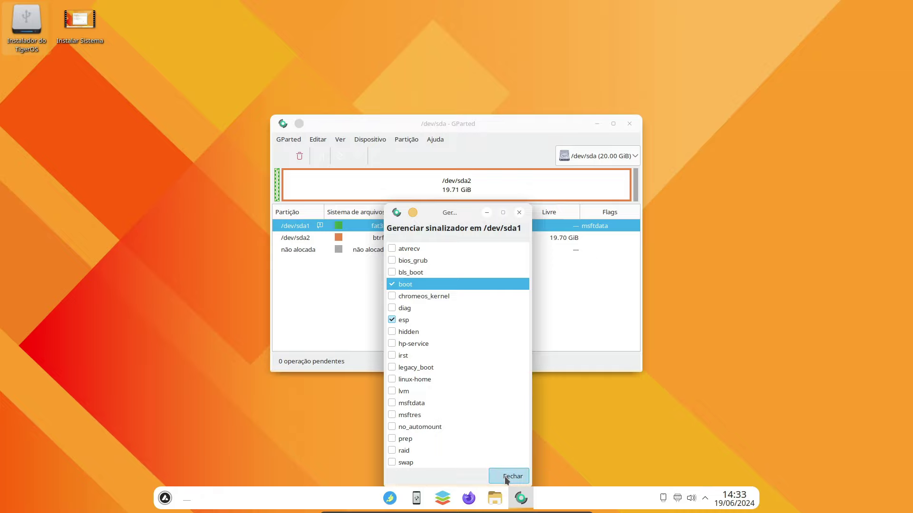
{"action": "left_click", "coordinate": [629, 124]}
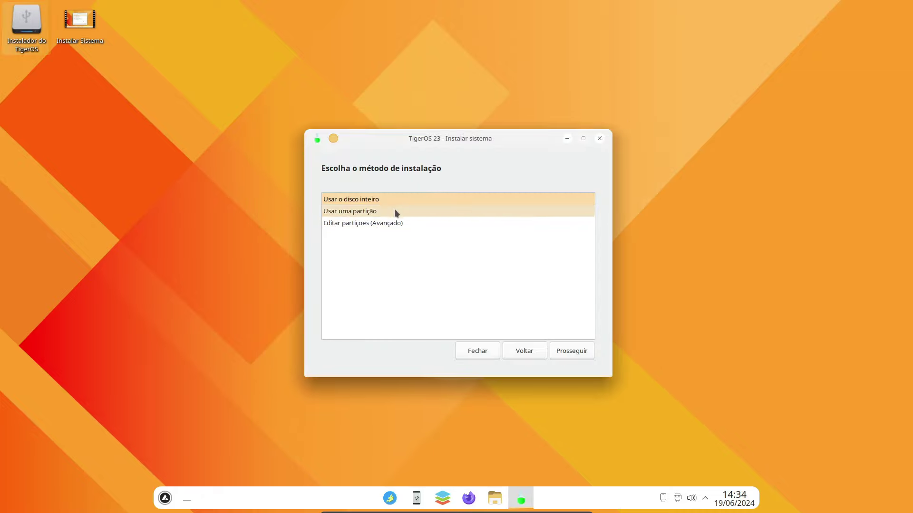
Choose "Usar uma partição" as the installation method and proceed.
{"action": "left_click", "coordinate": [386, 213]}
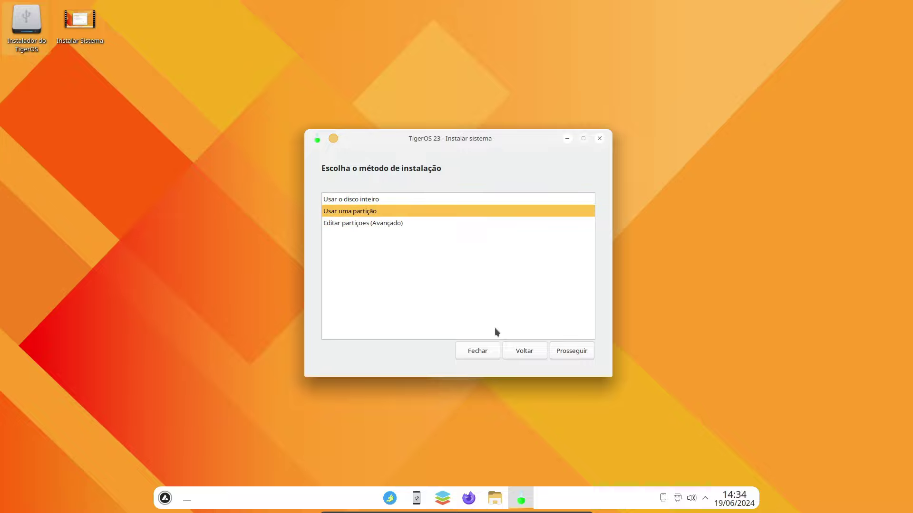
{"action": "left_click", "coordinate": [386, 224]}
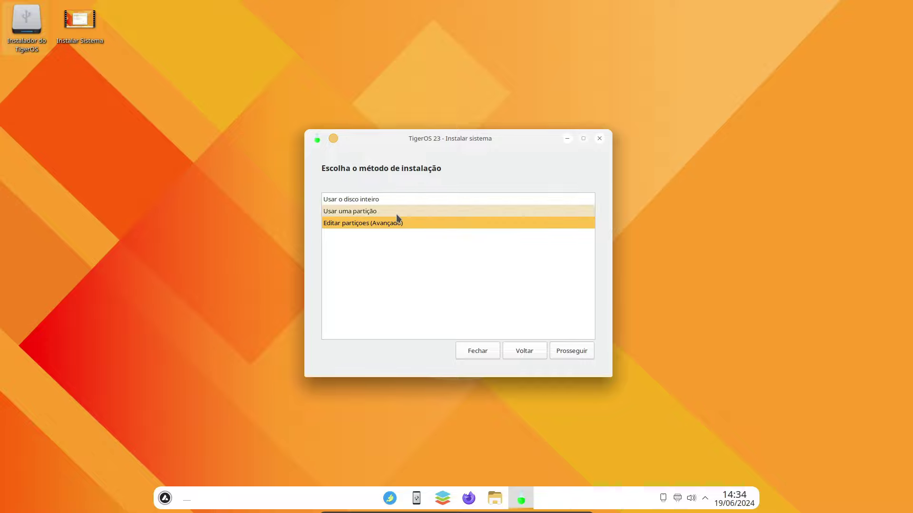
{"action": "left_click", "coordinate": [398, 215]}
{"action": "left_click", "coordinate": [578, 351]}
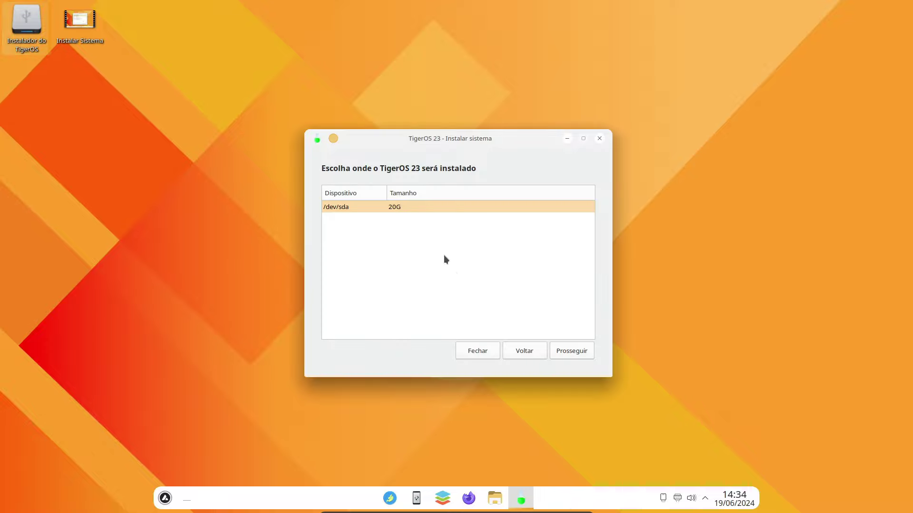
Proceed with /dev/sda as the target disk and choose /dev/sda2 as the installation partition.
{"action": "left_click", "coordinate": [568, 350]}
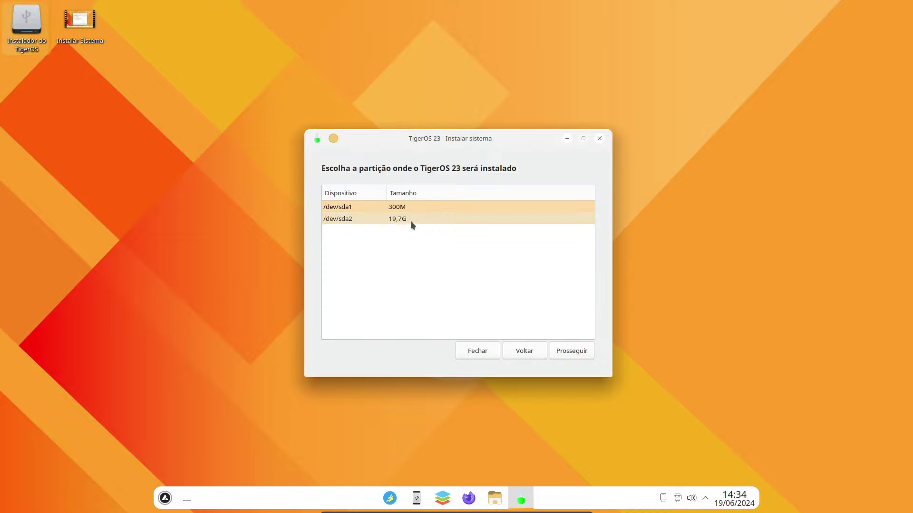
{"action": "left_click", "coordinate": [381, 218]}
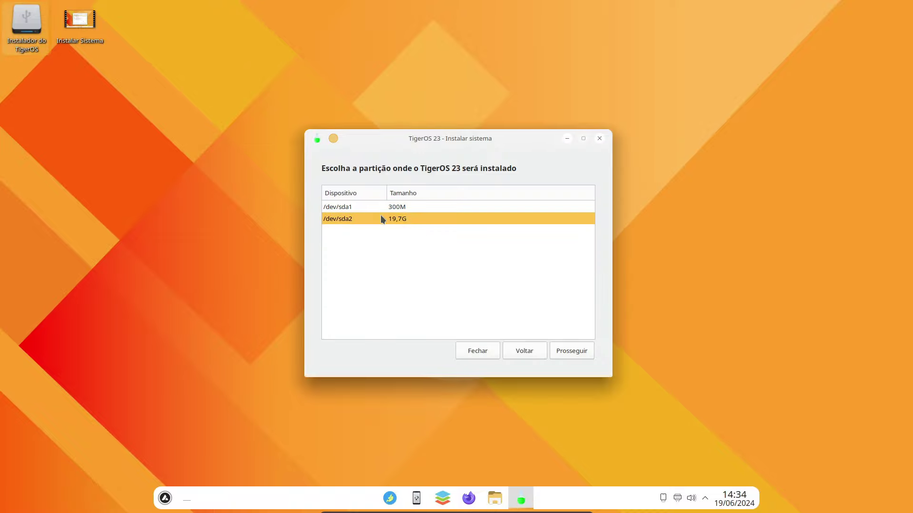
{"action": "left_click", "coordinate": [567, 351]}
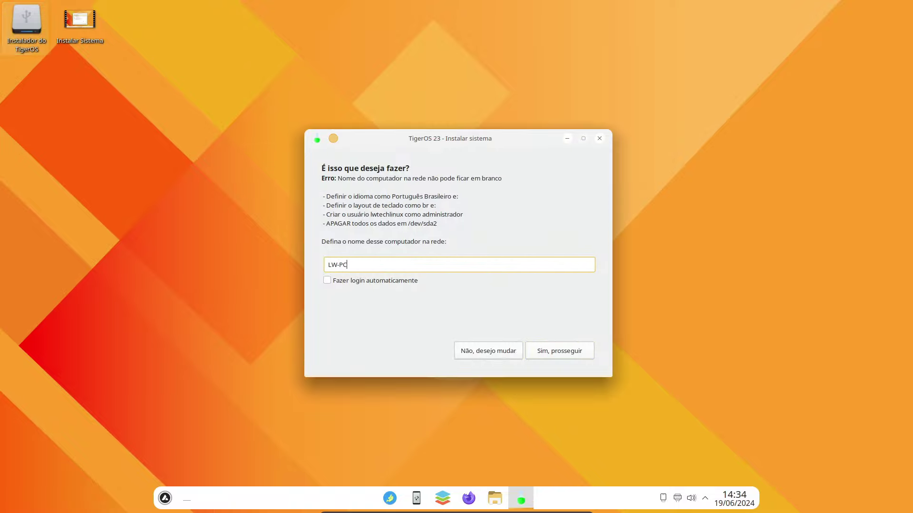
Install the system with LW-PC as the computer's network name, then restart the computer.
{"action": "left_click", "coordinate": [539, 355]}
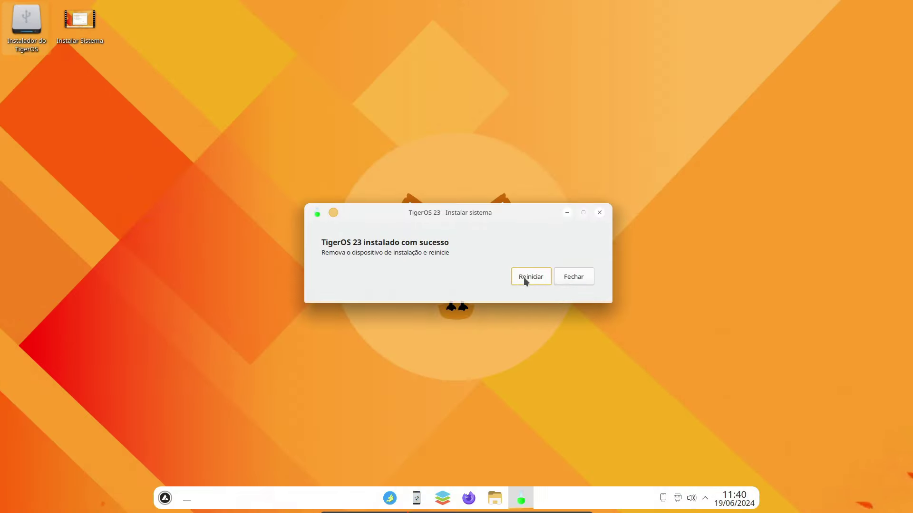
{"action": "left_click", "coordinate": [526, 279]}
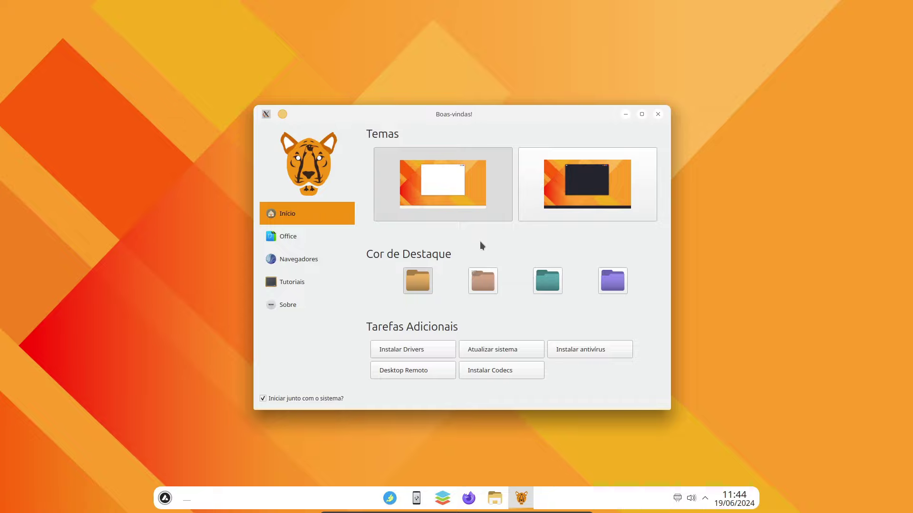
Close the welcome window and search the installed applications for "sobre".
{"action": "left_click", "coordinate": [658, 114]}
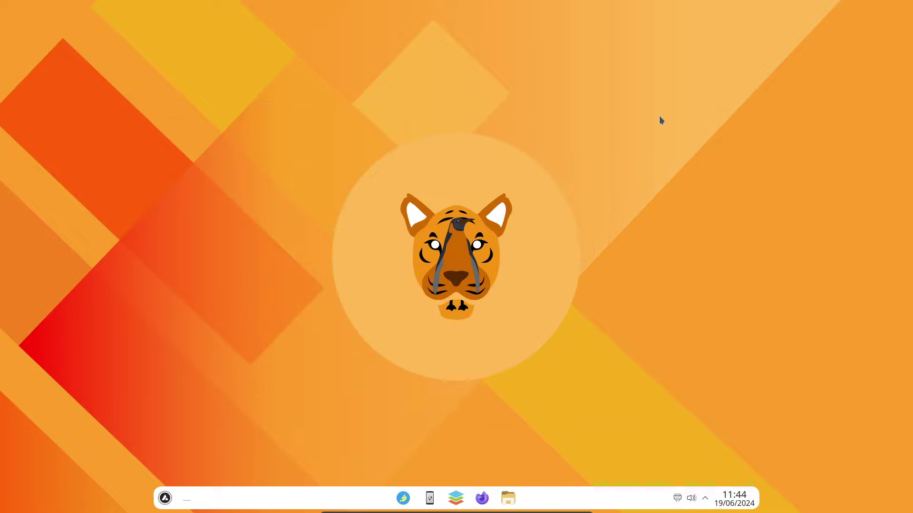
{"action": "left_click", "coordinate": [165, 498]}
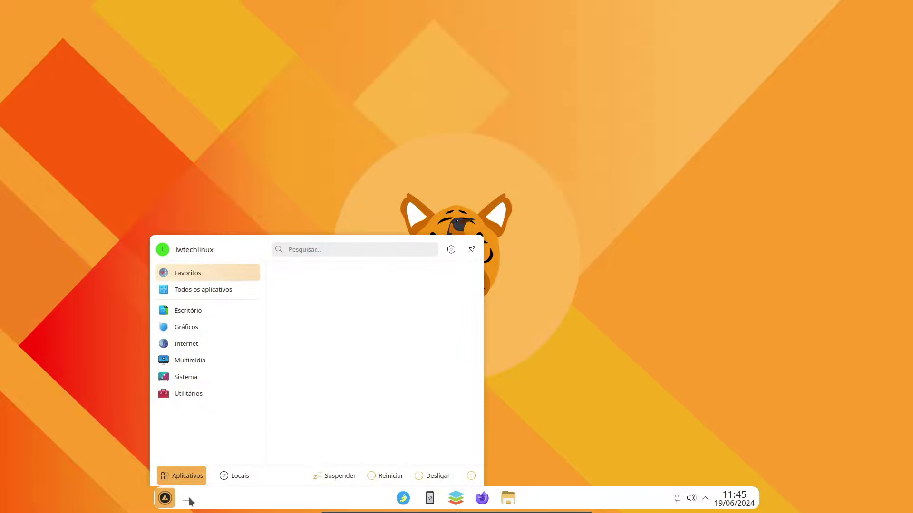
{"action": "left_click", "coordinate": [165, 501]}
{"action": "left_click", "coordinate": [165, 500]}
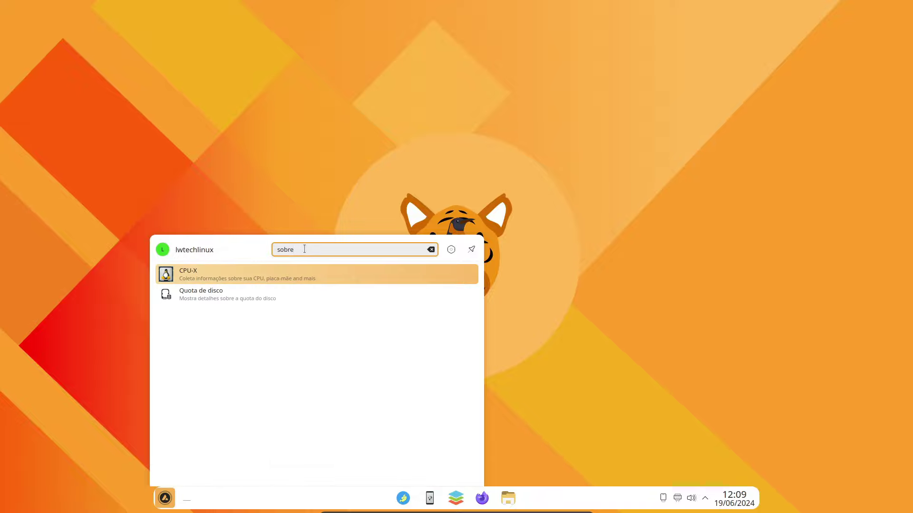
Search the installed applications for "config" and open Painel de Controle.
{"action": "double_click", "coordinate": [305, 249]}
{"action": "type", "text": "config"}
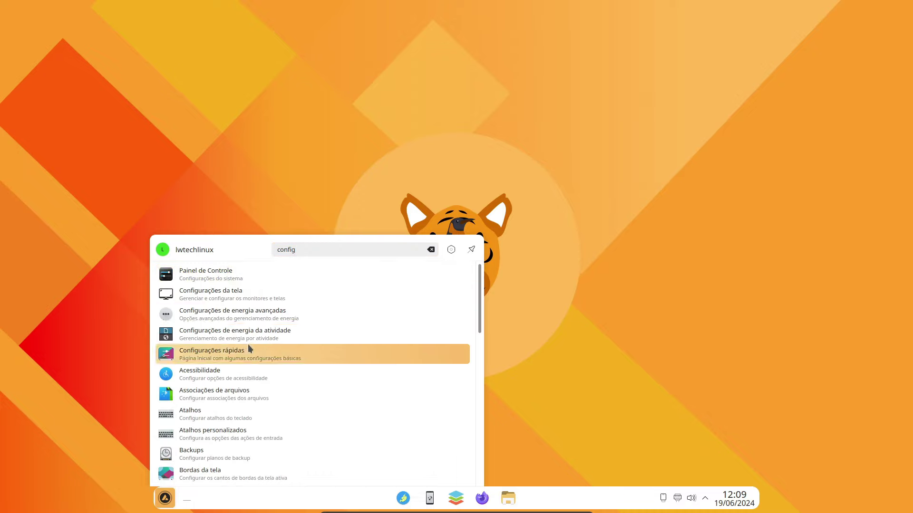
{"action": "left_click", "coordinate": [261, 274]}
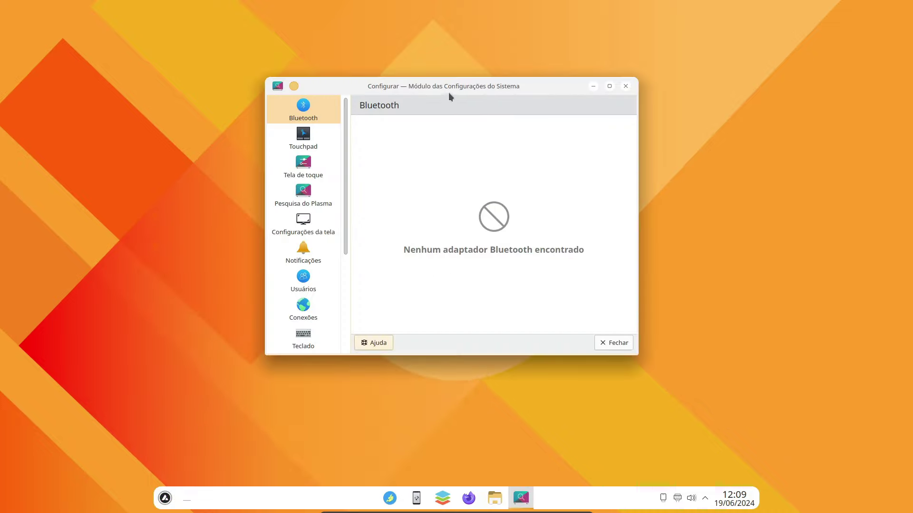
Move the settings module window to the desktop's upper-left corner and make it smaller.
{"action": "left_click_drag", "start_coordinate": [451, 86], "coordinate": [217, 32]}
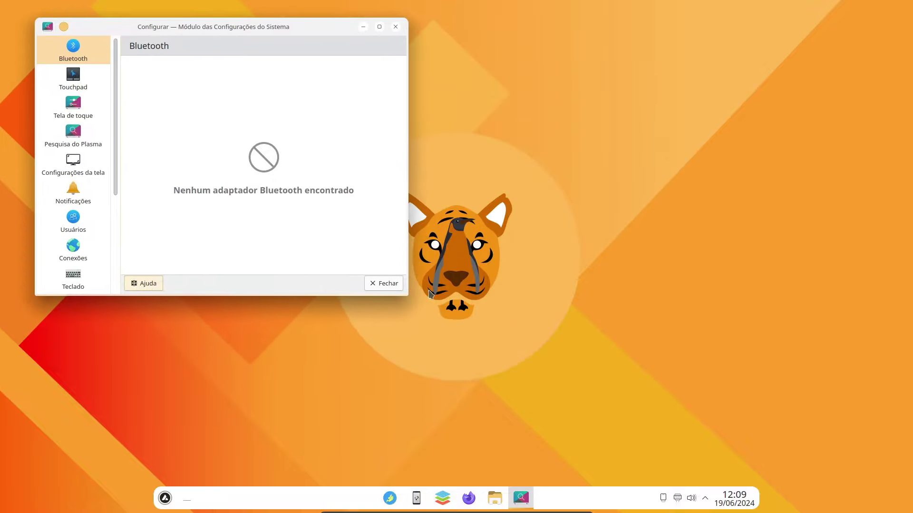
{"action": "left_click_drag", "start_coordinate": [408, 294], "coordinate": [465, 363]}
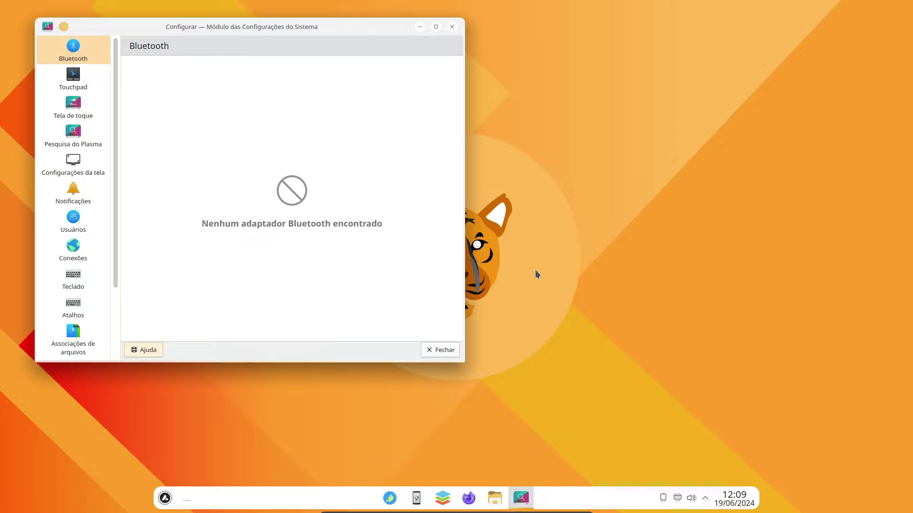
{"action": "mouse_move", "coordinate": [380, 39]}
{"action": "left_mouse_down"}
{"action": "mouse_move", "coordinate": [361, 30]}
{"action": "mouse_move", "coordinate": [368, 42]}
{"action": "left_mouse_up"}
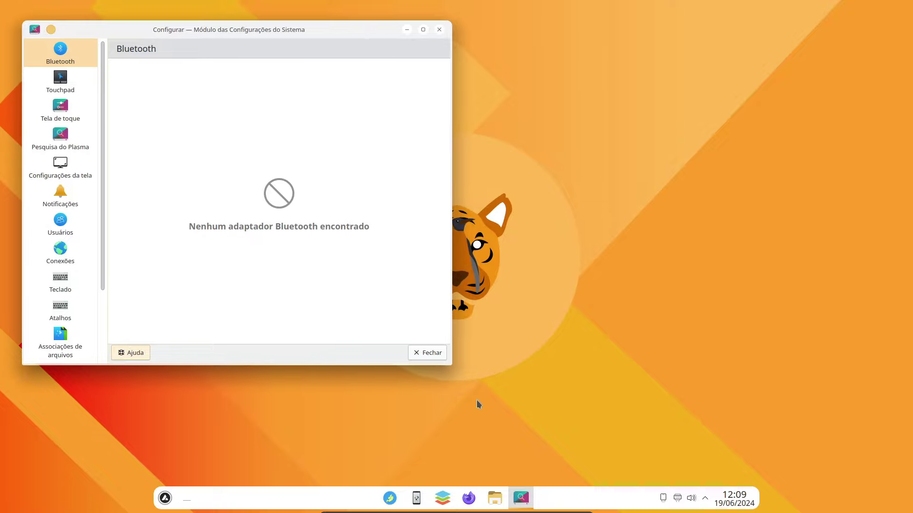
{"action": "left_click_drag", "start_coordinate": [400, 354], "coordinate": [301, 294]}
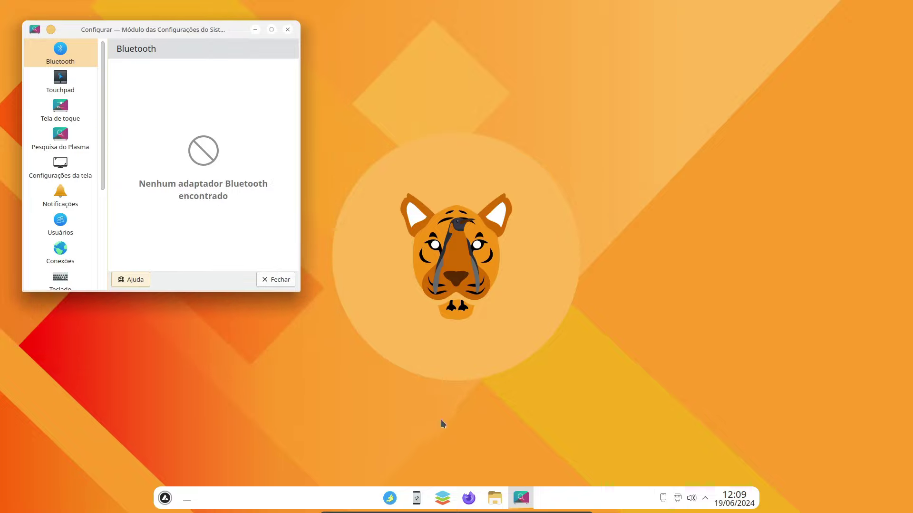
Find Configurações rápidas with the quick launcher, open it, and place its window beside the settings module window.
{"action": "key", "text": "alt+space"}
{"action": "type", "text": "co"}
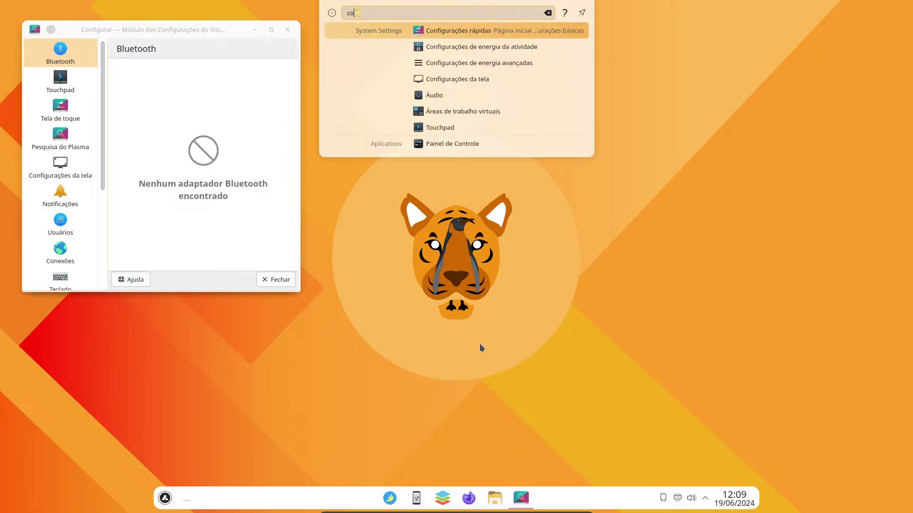
{"action": "left_click", "coordinate": [457, 31]}
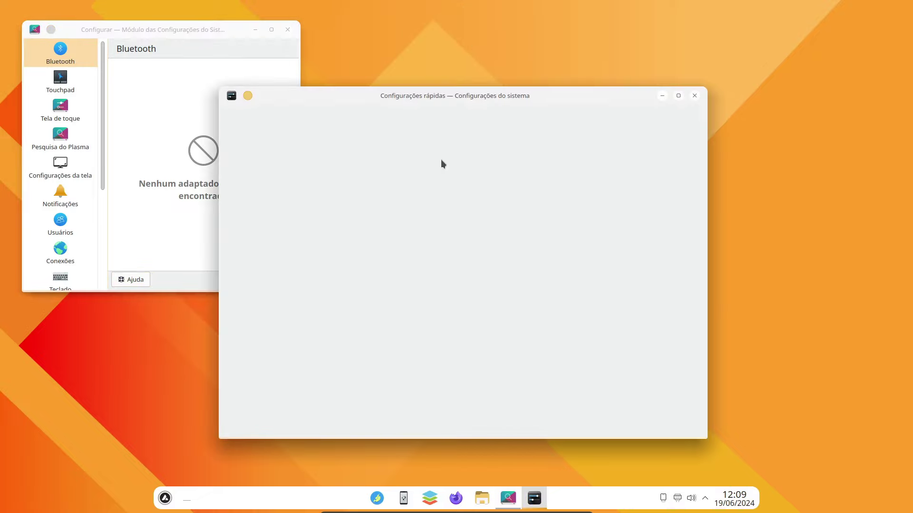
{"action": "left_click_drag", "start_coordinate": [448, 93], "coordinate": [560, 63]}
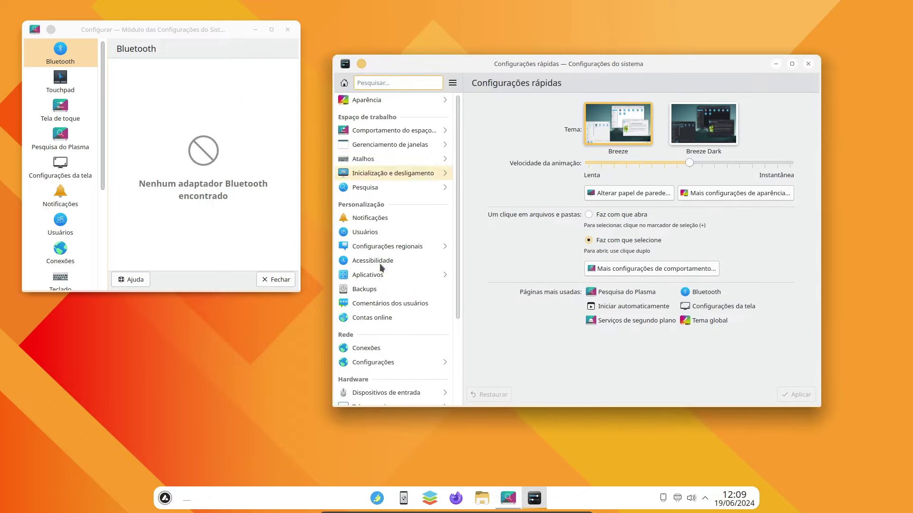
Search the system settings categories for "sobre" and clear the search.
{"action": "scroll", "coordinate": [454, 152], "scroll_direction": "down", "scroll_amount": 5}
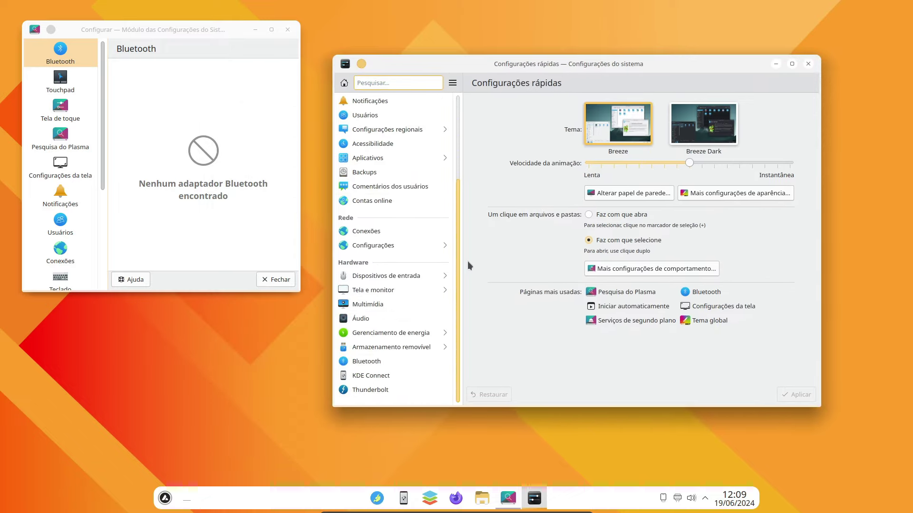
{"action": "type", "text": "sobre"}
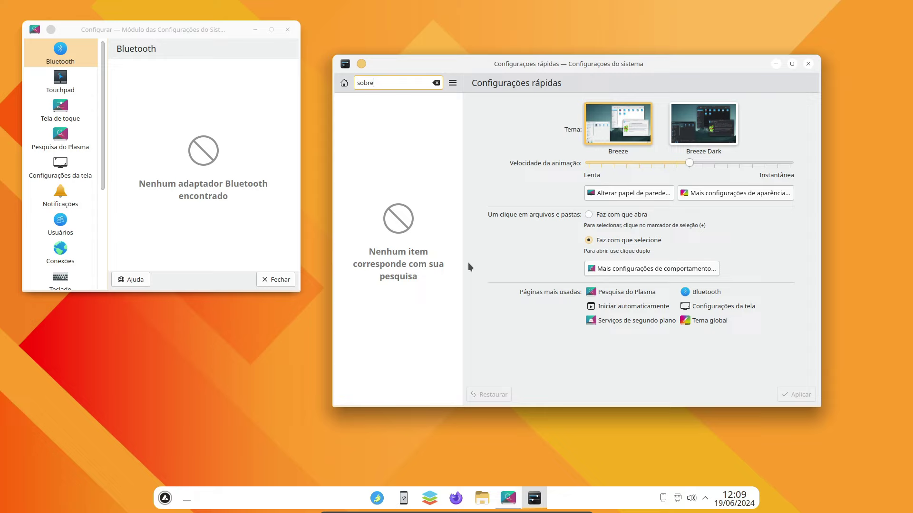
{"action": "left_click", "coordinate": [434, 85]}
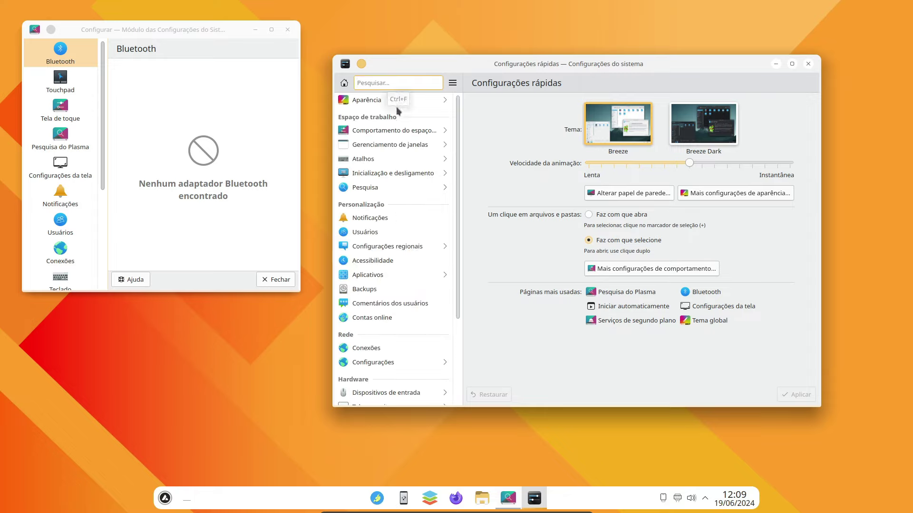
Look through the Inicialização e desligamento and Aparência settings and the full list of settings categories.
{"action": "left_click", "coordinate": [374, 173]}
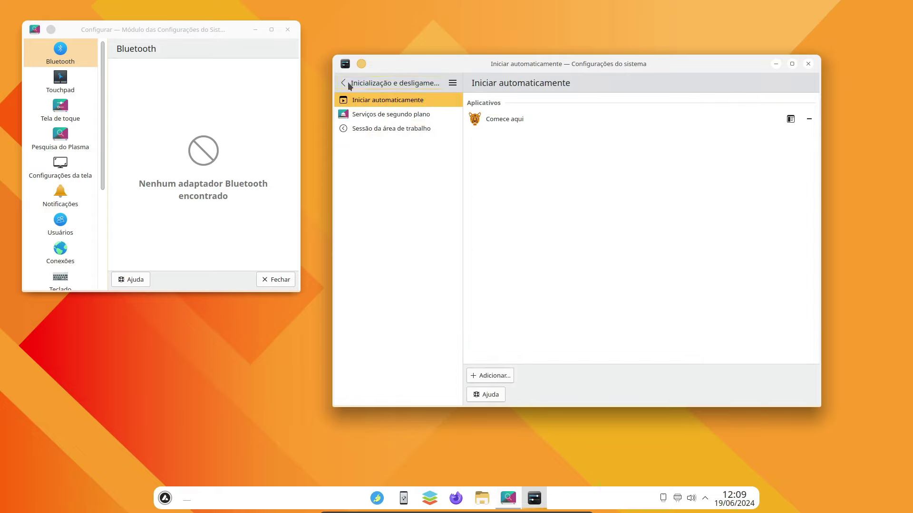
{"action": "left_click", "coordinate": [348, 84]}
{"action": "left_click", "coordinate": [370, 101]}
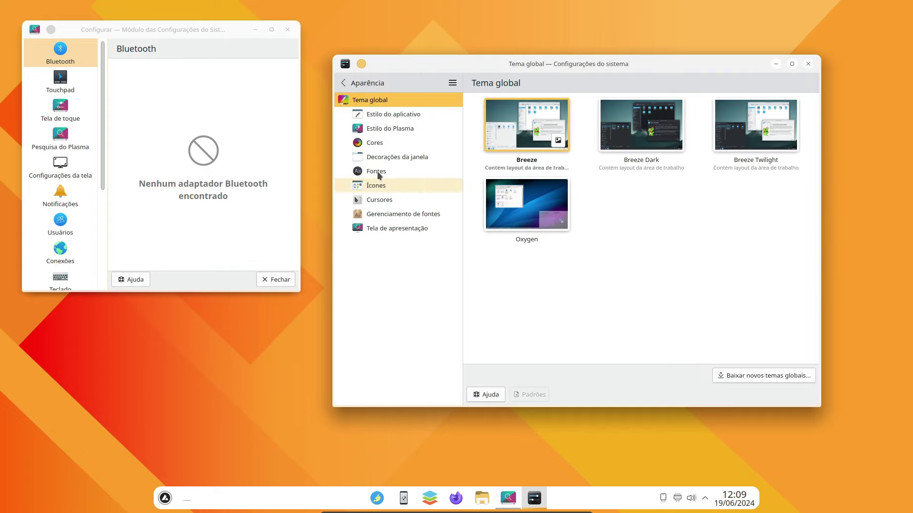
{"action": "left_click", "coordinate": [346, 86]}
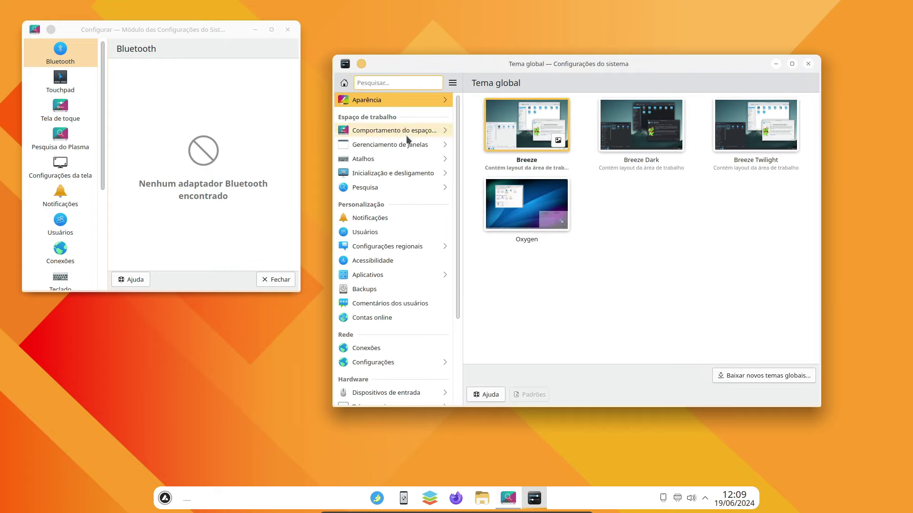
{"action": "scroll", "coordinate": [381, 213], "scroll_direction": "down", "scroll_amount": 4}
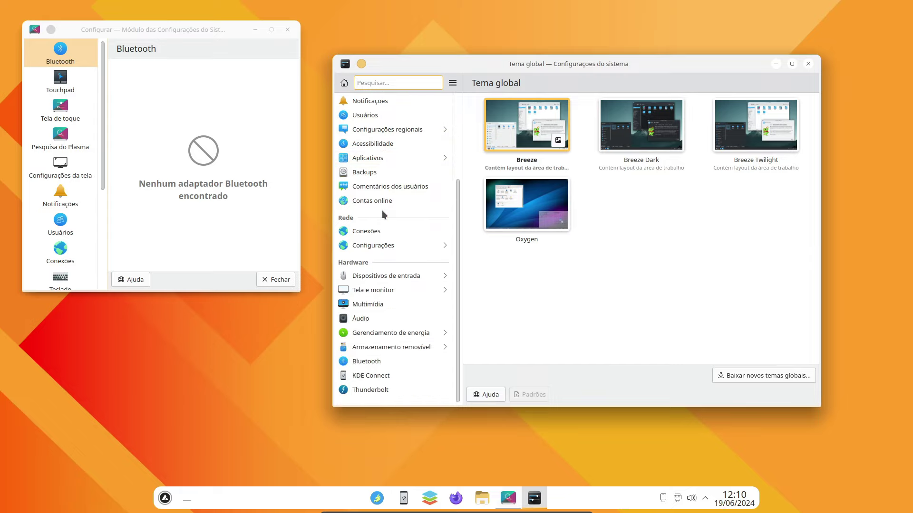
{"action": "scroll", "coordinate": [382, 210], "scroll_direction": "up", "scroll_amount": 4}
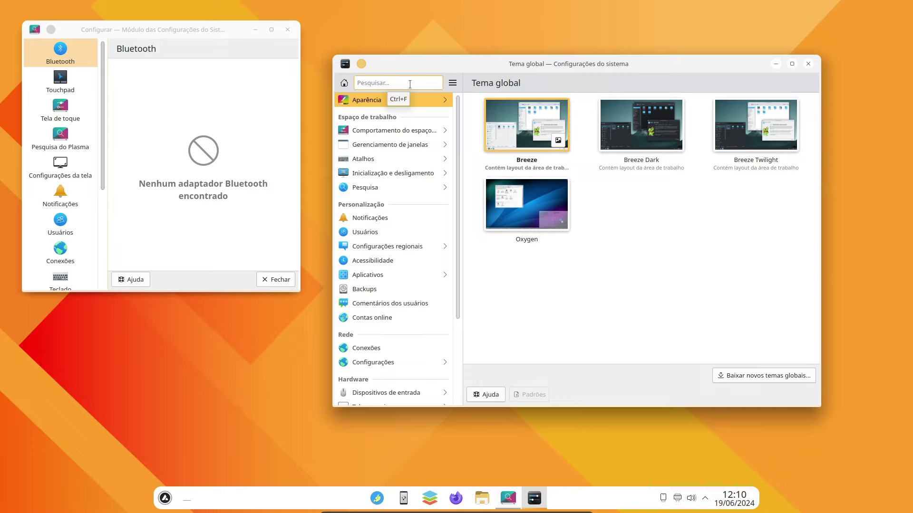
Reposition the system settings window and open the online catalogue of new global themes.
{"action": "left_click_drag", "start_coordinate": [480, 66], "coordinate": [473, 95]}
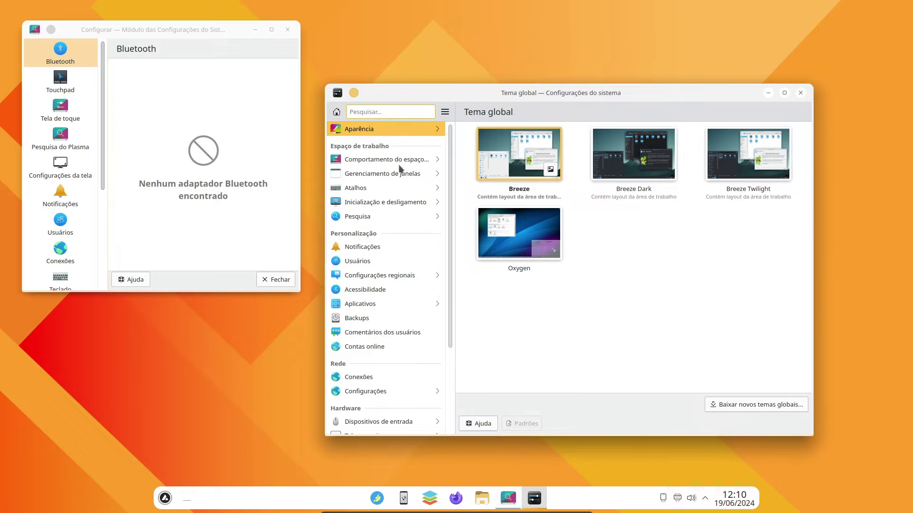
{"action": "left_click", "coordinate": [725, 404]}
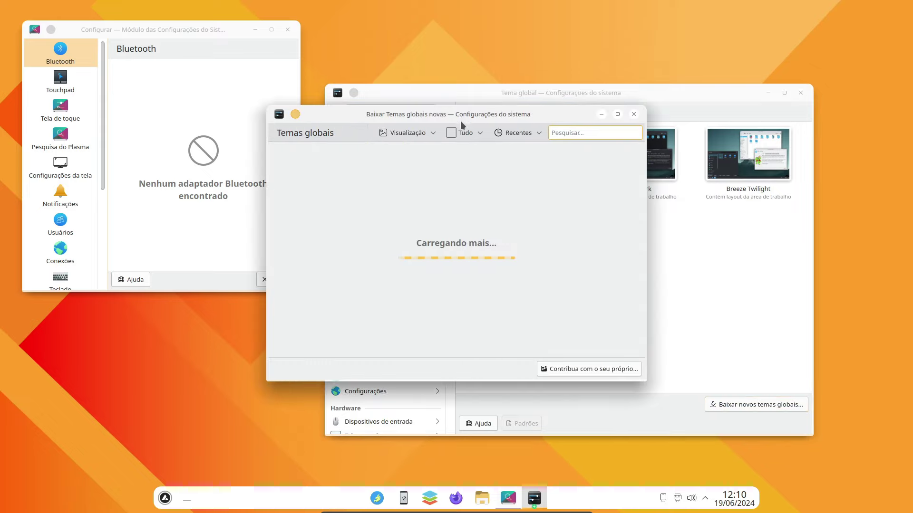
{"action": "left_click_drag", "start_coordinate": [461, 119], "coordinate": [462, 118]}
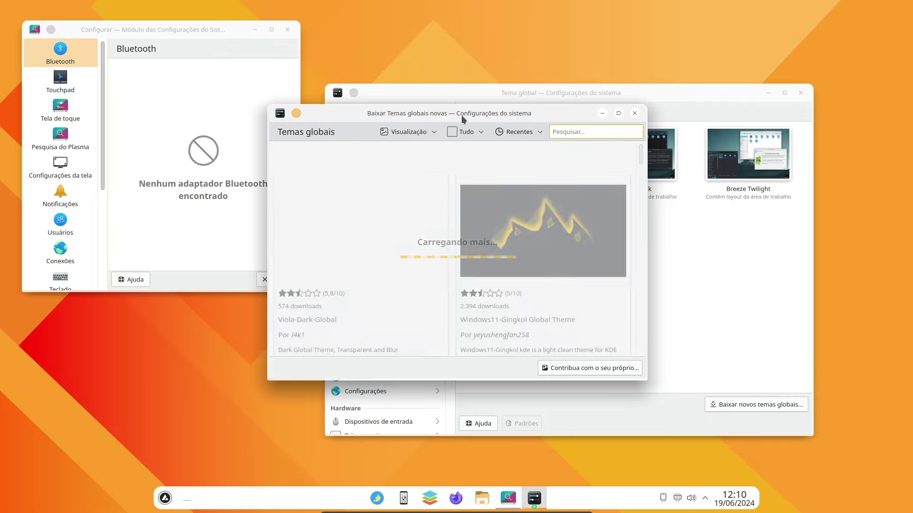
Close the global themes catalogue and look through the Efeitos da área de trabalho list in the workspace behaviour settings.
{"action": "left_click", "coordinate": [635, 113]}
{"action": "left_click", "coordinate": [377, 160]}
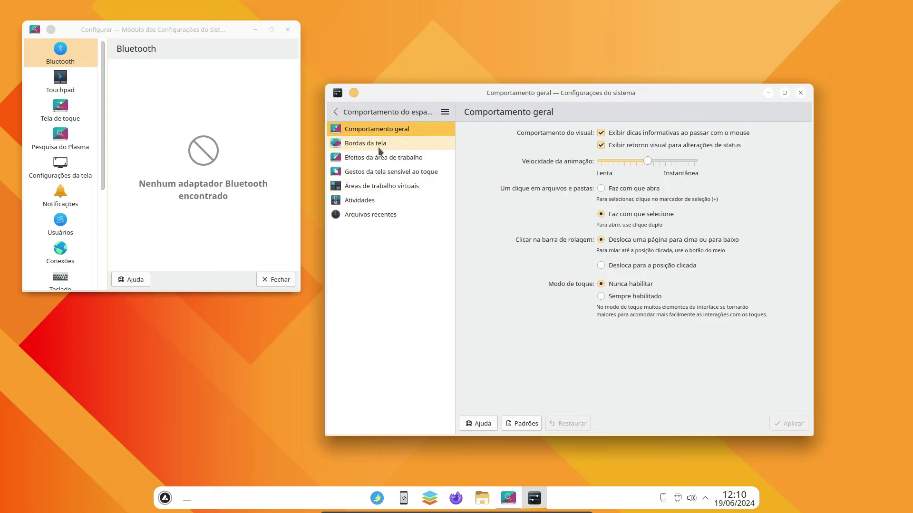
{"action": "left_click", "coordinate": [380, 157]}
{"action": "scroll", "coordinate": [509, 298], "scroll_direction": "down", "scroll_amount": 4}
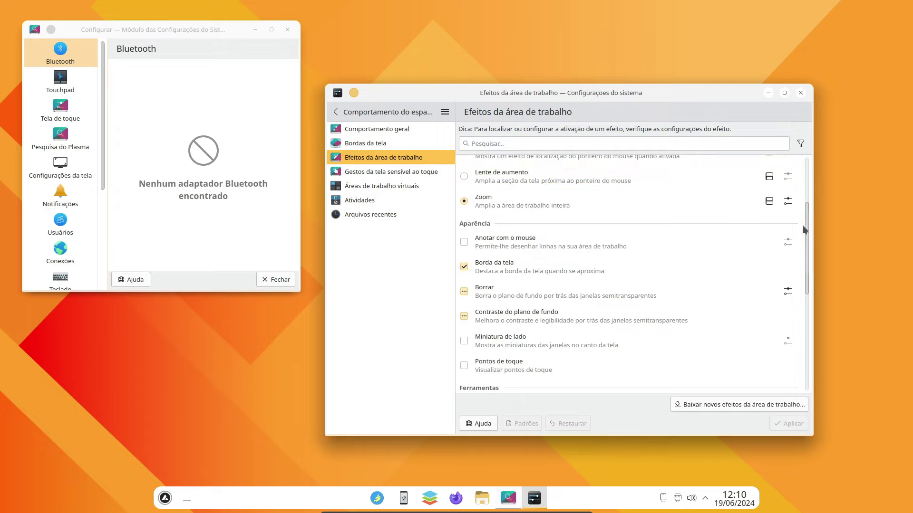
{"action": "left_click_drag", "start_coordinate": [804, 231], "coordinate": [811, 347]}
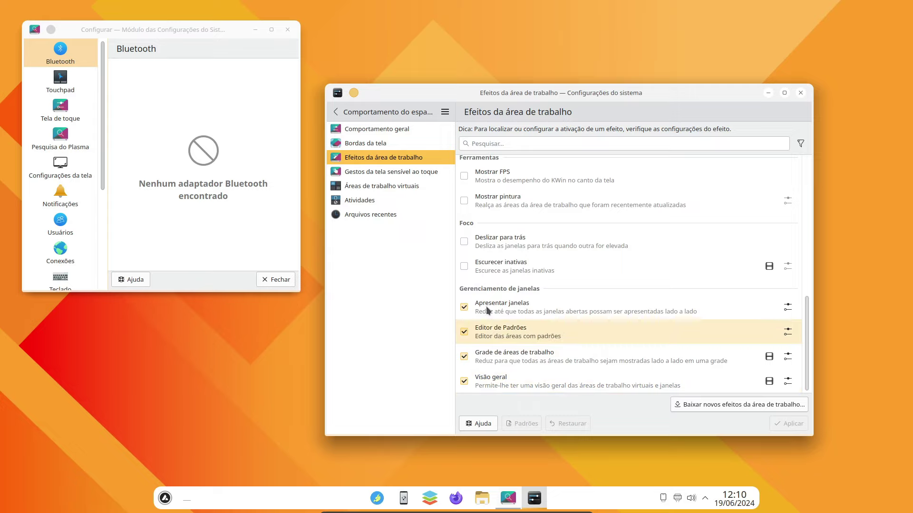
{"action": "left_click_drag", "start_coordinate": [803, 313], "coordinate": [817, 174]}
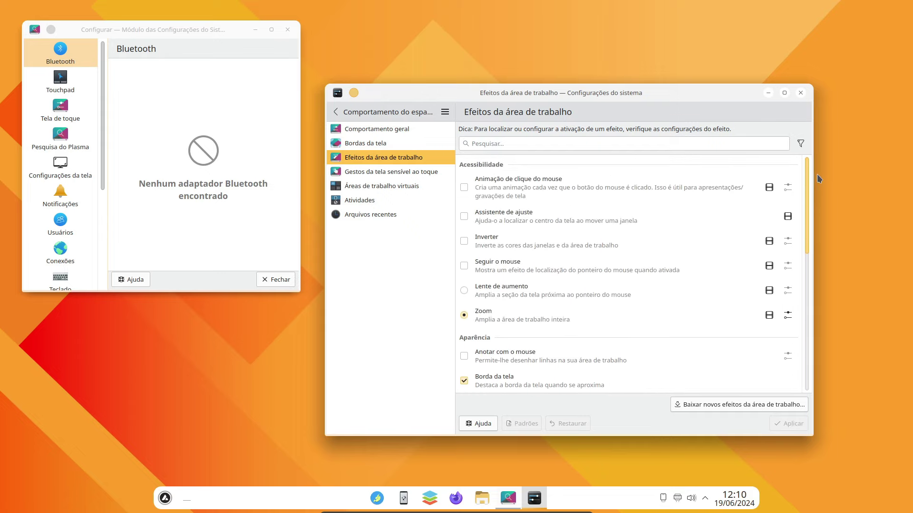
View the online catalogue of new desktop effects, and close it together with both open settings windows.
{"action": "left_click", "coordinate": [703, 405]}
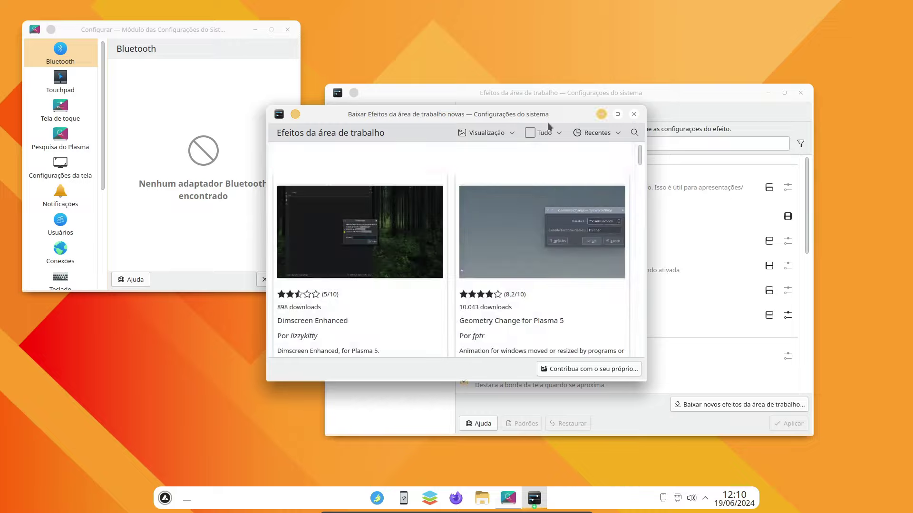
{"action": "left_click_drag", "start_coordinate": [540, 117], "coordinate": [359, 189]}
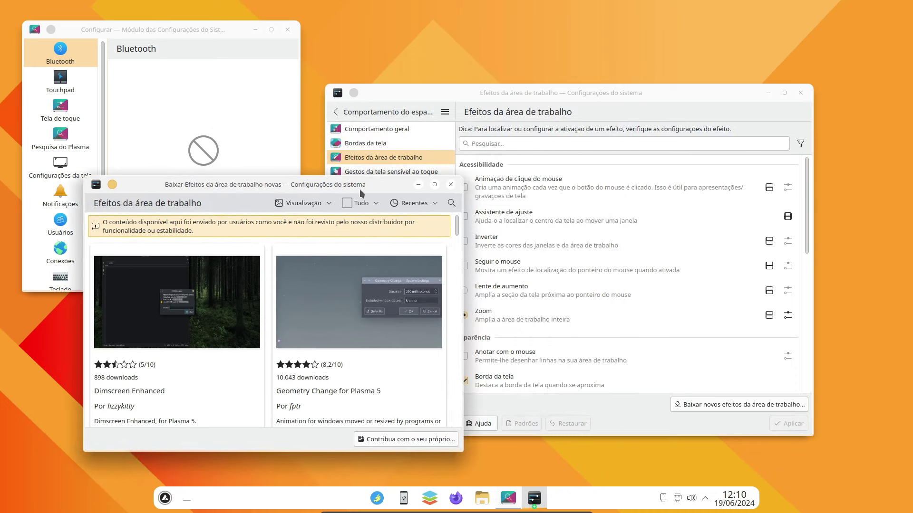
{"action": "left_click", "coordinate": [451, 184]}
{"action": "left_click", "coordinate": [800, 93]}
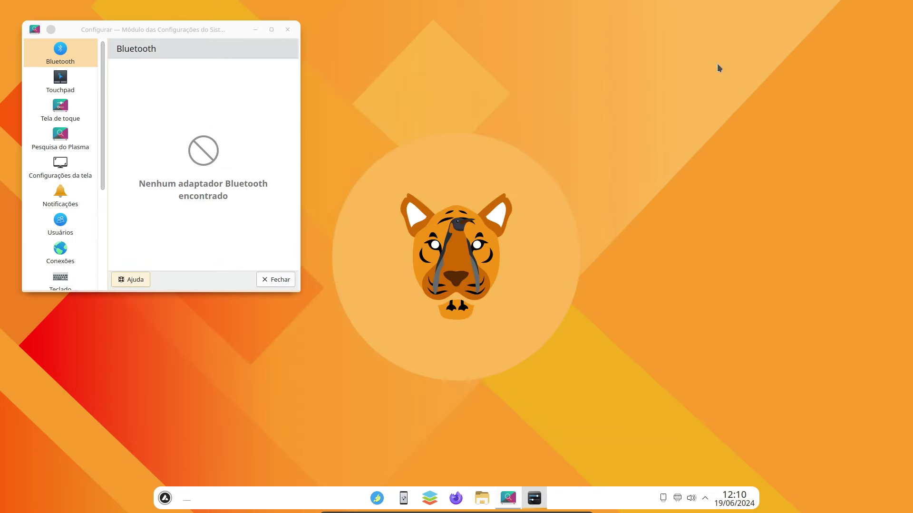
{"action": "left_click", "coordinate": [287, 29]}
Search the application launcher for "disc", view the contents of the internal disk sda2, and close the file manager.
{"action": "left_click", "coordinate": [165, 498]}
{"action": "type", "text": "disc"}
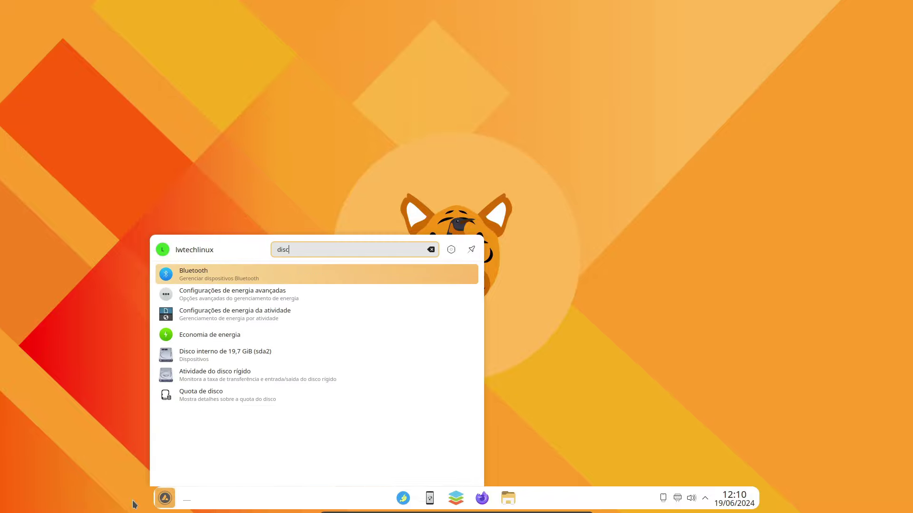
{"action": "left_click", "coordinate": [217, 370]}
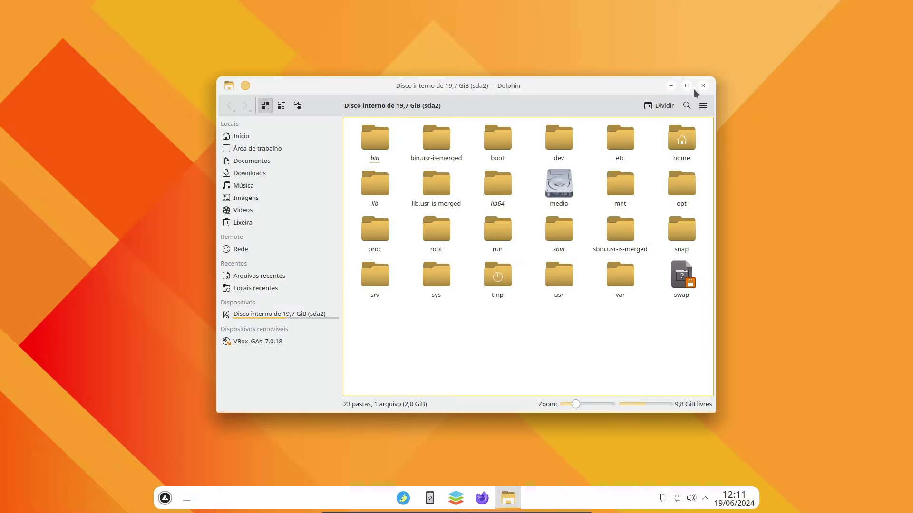
{"action": "left_click", "coordinate": [703, 86]}
{"action": "left_click", "coordinate": [165, 498]}
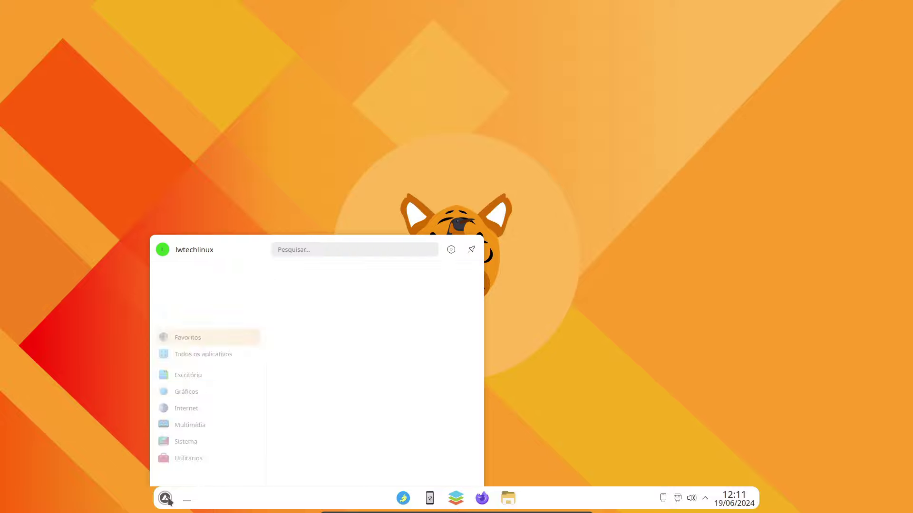
{"action": "type", "text": "dis"}
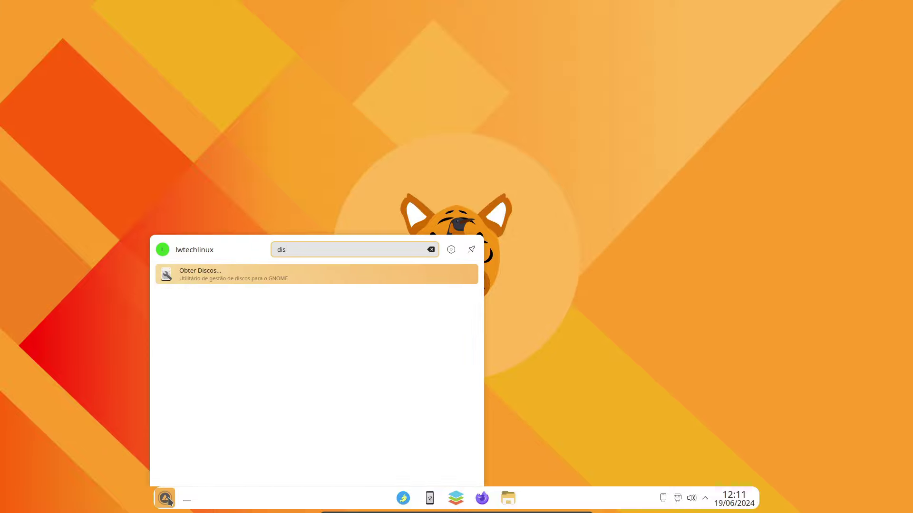
{"action": "key", "text": "BackSpace"}
{"action": "key", "text": "BackSpace"}
{"action": "key", "text": "BackSpace"}
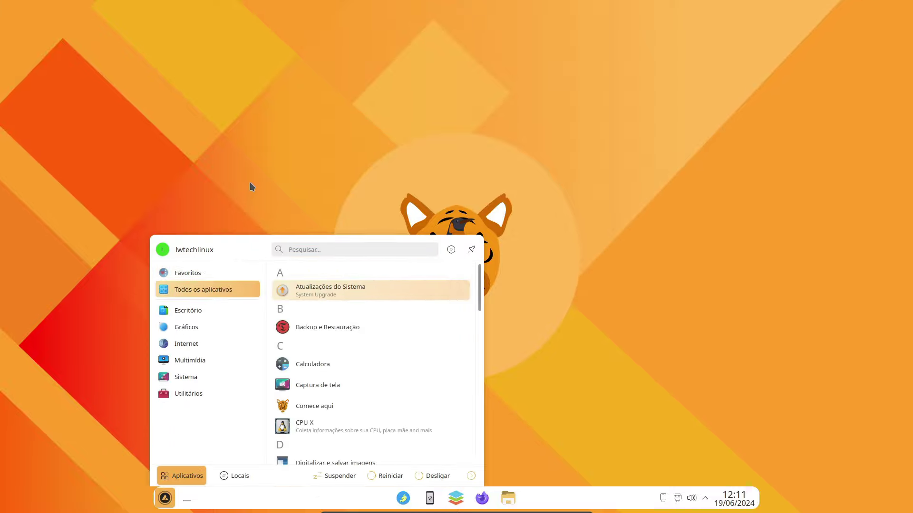
{"action": "key", "text": "Escape"}
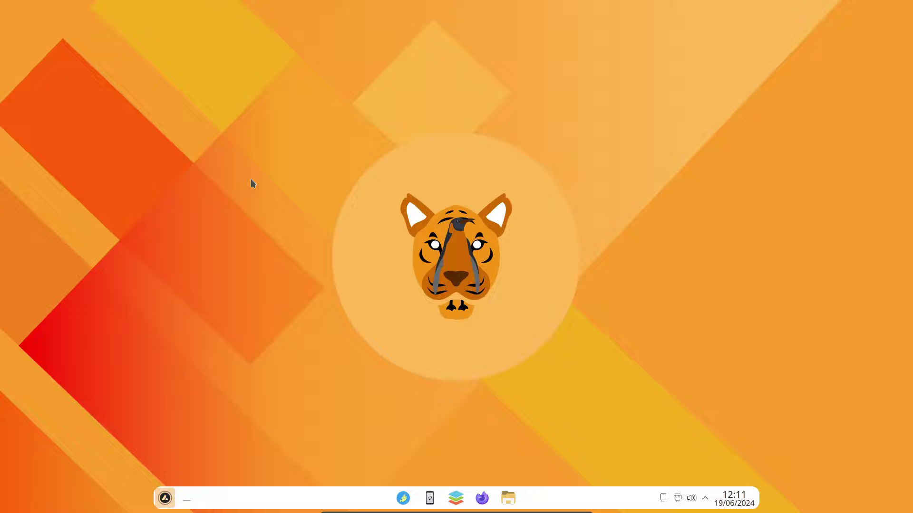
Search the application launcher for "dis", look through the results, and clear the search.
{"action": "left_click", "coordinate": [165, 498]}
{"action": "type", "text": "dis"}
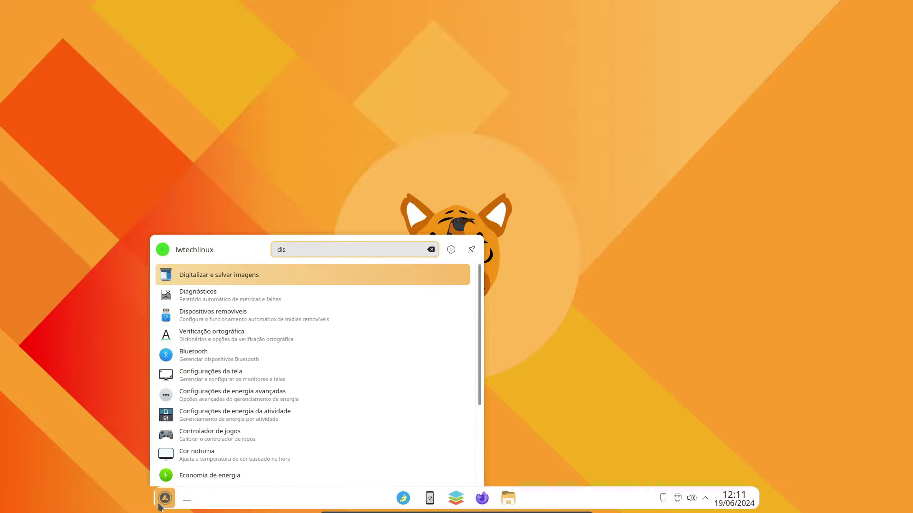
{"action": "scroll", "coordinate": [226, 358], "scroll_direction": "down", "scroll_amount": 1}
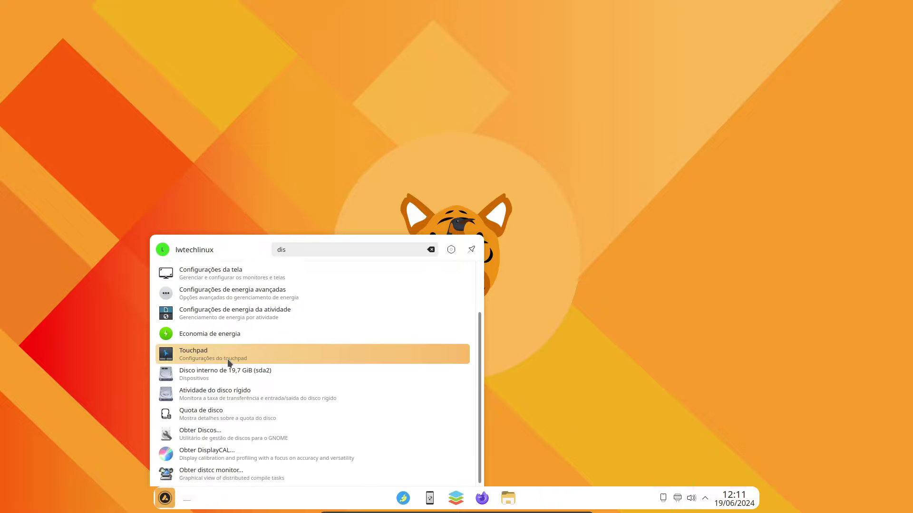
{"action": "scroll", "coordinate": [227, 358], "scroll_direction": "up", "scroll_amount": 2}
{"action": "key", "text": "BackSpace"}
{"action": "key", "text": "BackSpace"}
{"action": "key", "text": "BackSpace"}
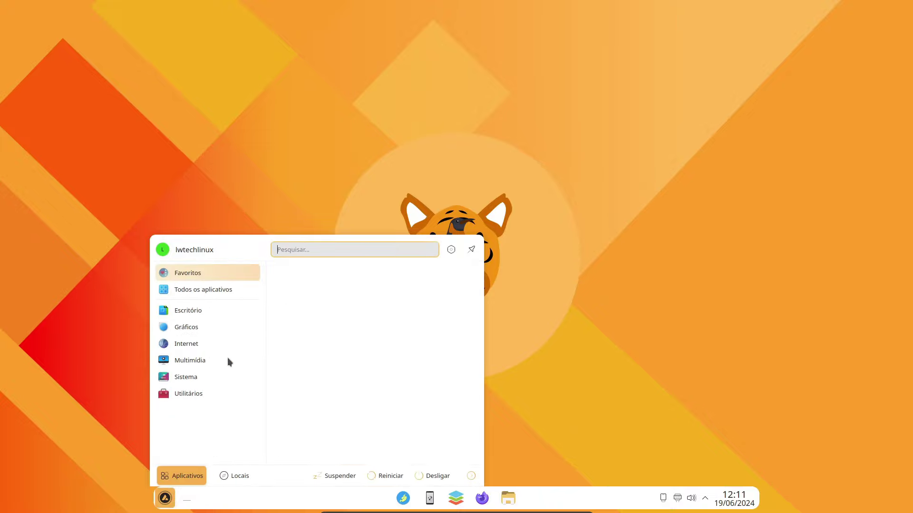
Find Instalar programas by searching the launcher for "pro", open it, and place its window near the middle of the desktop.
{"action": "type", "text": "pro"}
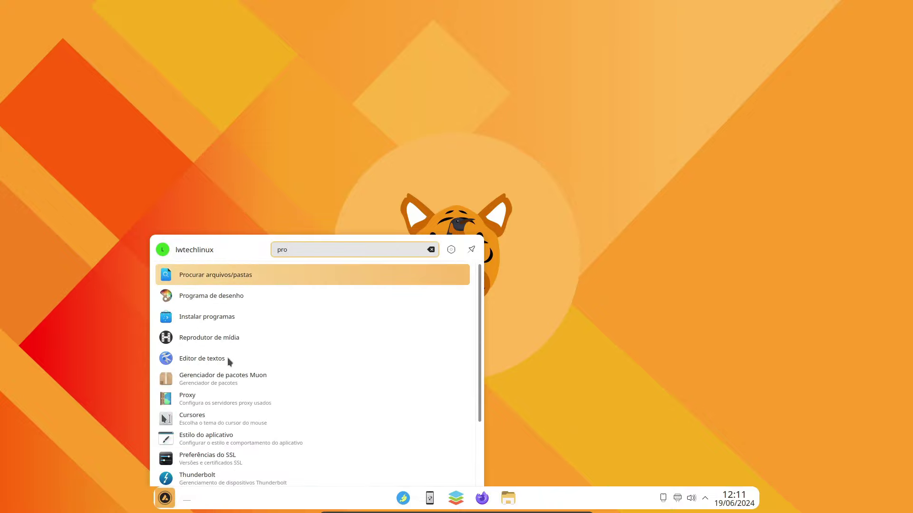
{"action": "left_click", "coordinate": [224, 321]}
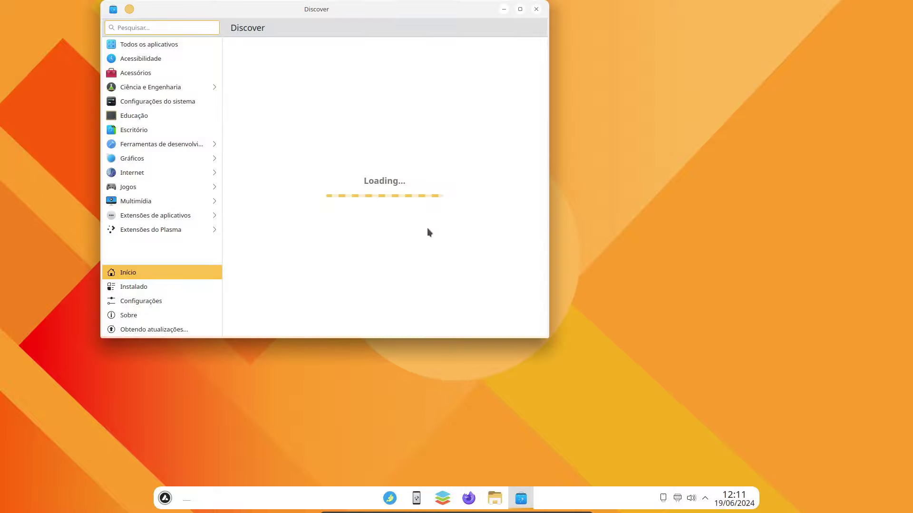
{"action": "left_click_drag", "start_coordinate": [320, 9], "coordinate": [443, 83]}
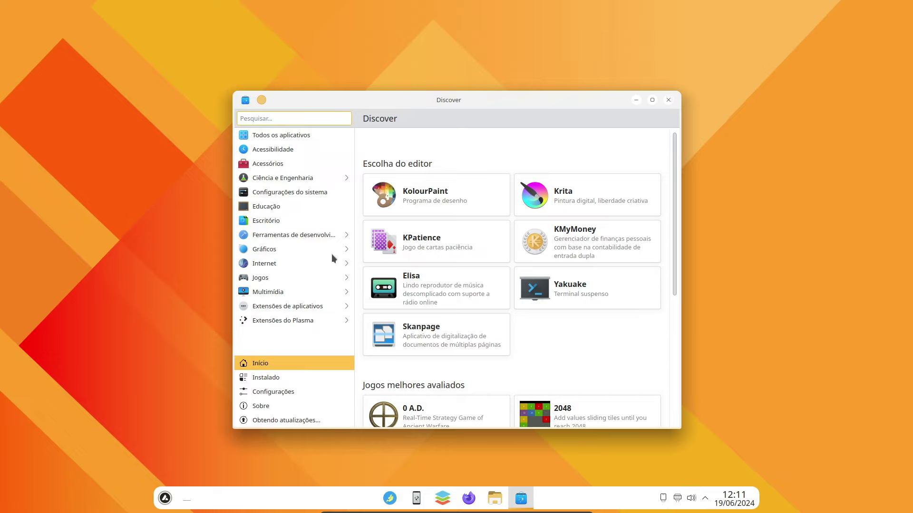
Review the software sources in Configurações and search Todos os aplicativos for "chrome".
{"action": "left_click", "coordinate": [290, 395]}
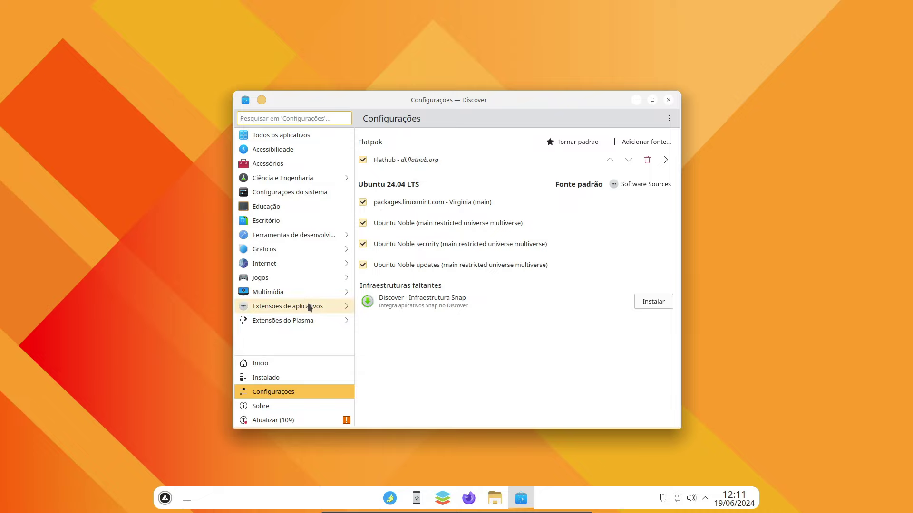
{"action": "left_click", "coordinate": [285, 135]}
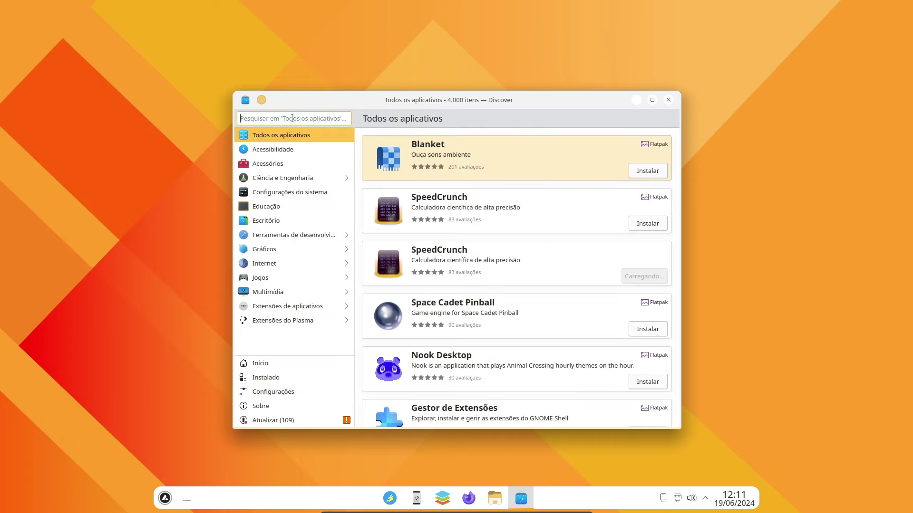
{"action": "left_click", "coordinate": [292, 119]}
{"action": "type", "text": "chrome"}
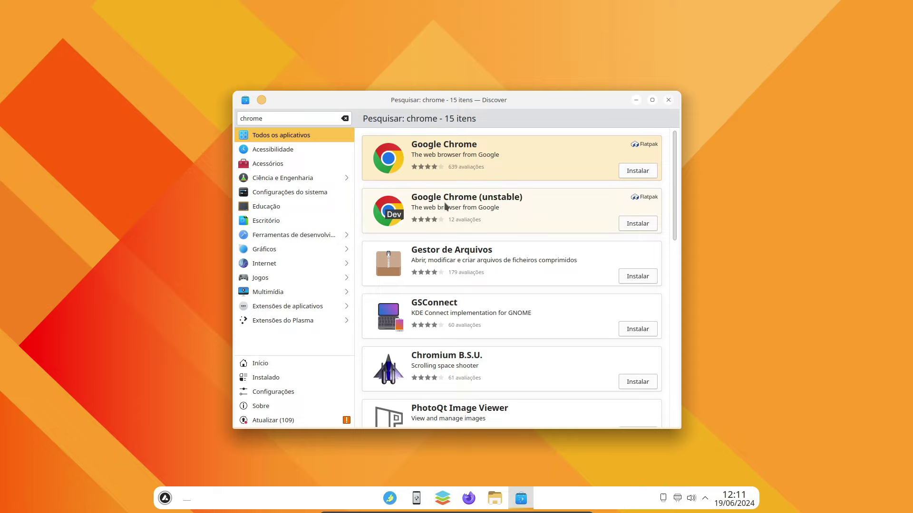
Search all applications for "OBS", open the OBS Studio page, and check its available installation sources.
{"action": "double_click", "coordinate": [289, 115]}
{"action": "key", "text": "BackSpace"}
{"action": "type", "text": "o"}
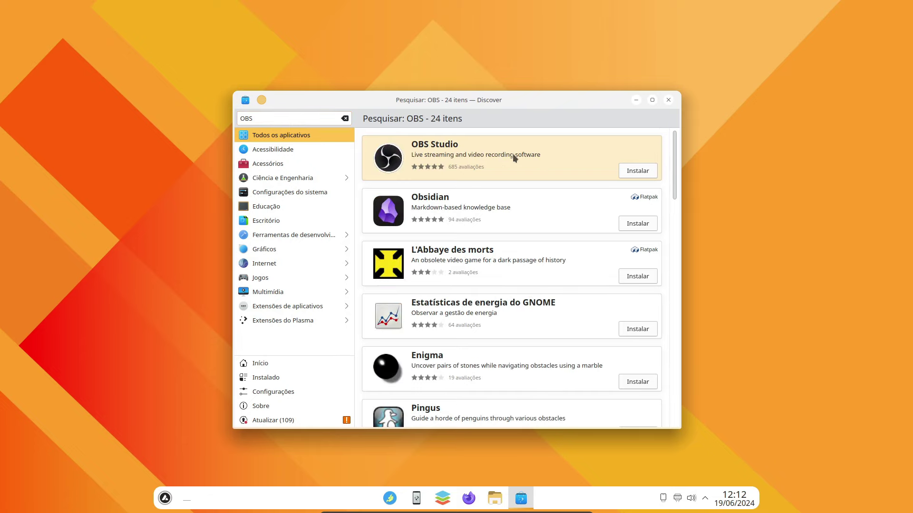
{"action": "left_click", "coordinate": [500, 150]}
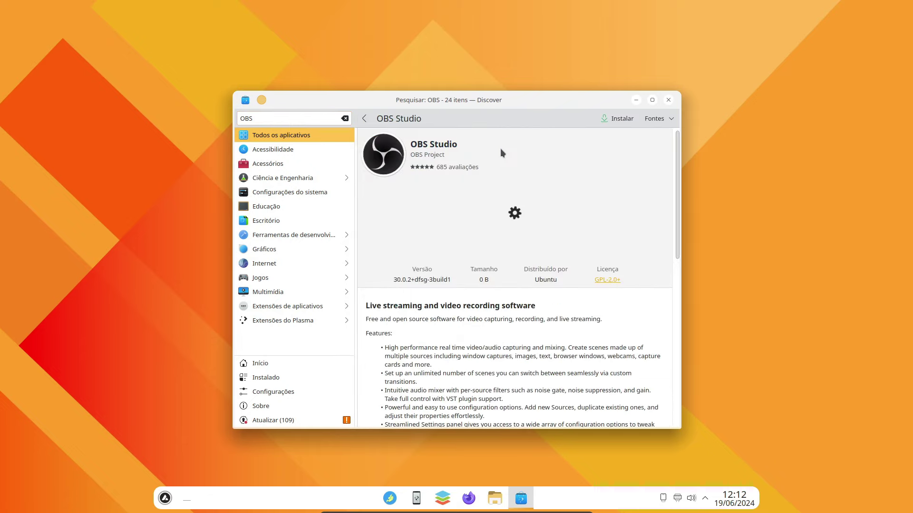
{"action": "left_click", "coordinate": [655, 118]}
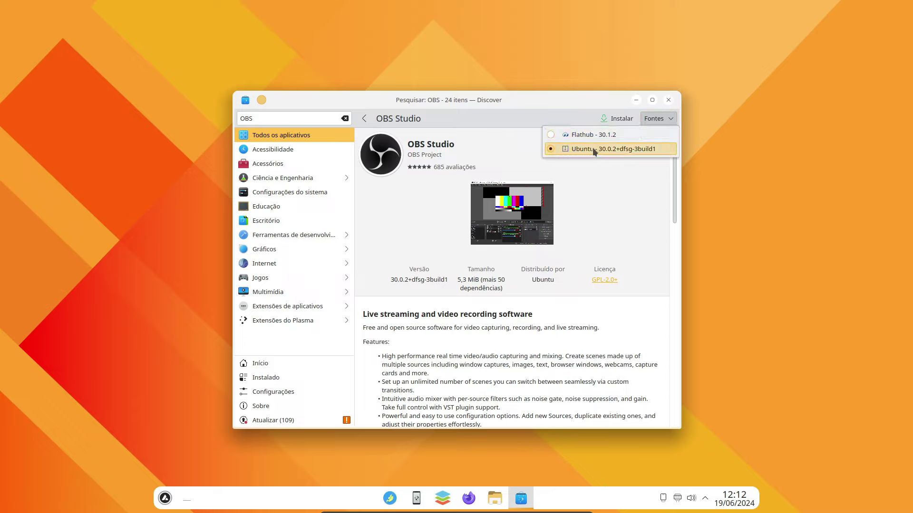
{"action": "left_click", "coordinate": [257, 119]}
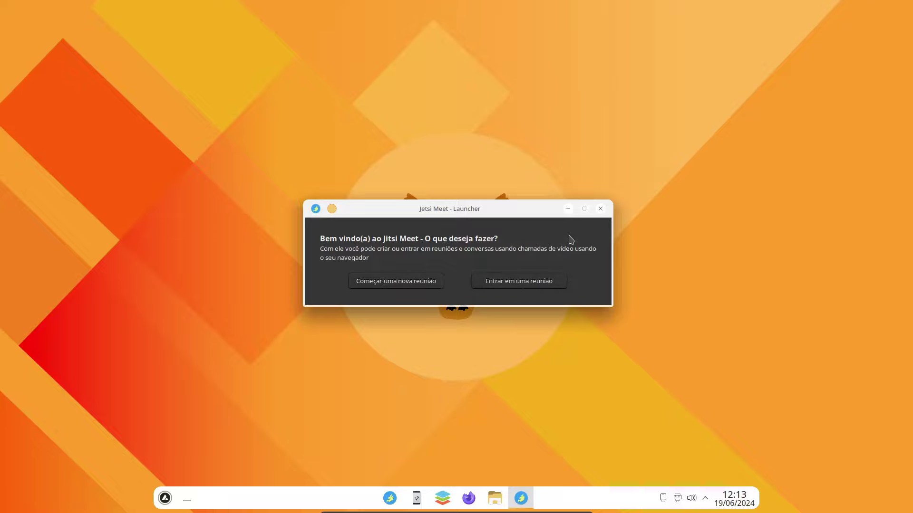
Close the Jitsi Meet launcher, and open KDE Connect for a brief look before closing it.
{"action": "left_click", "coordinate": [600, 209]}
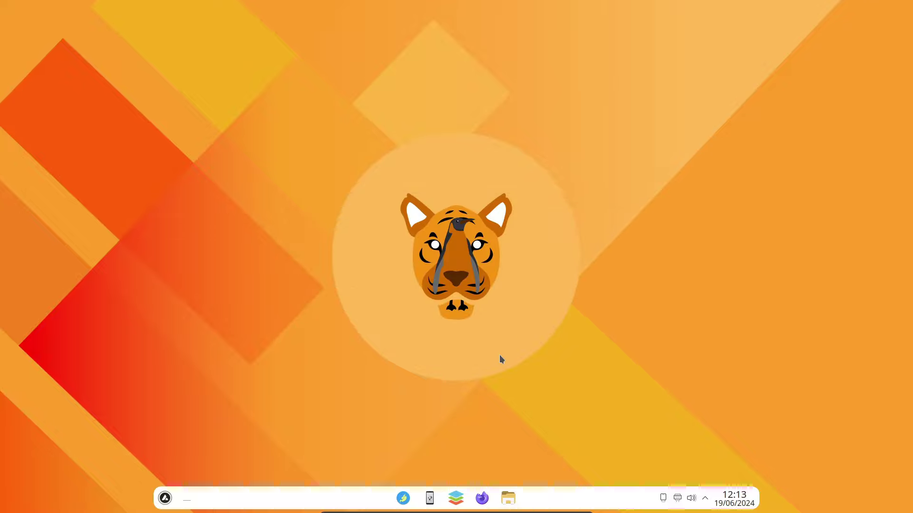
{"action": "left_click", "coordinate": [430, 498]}
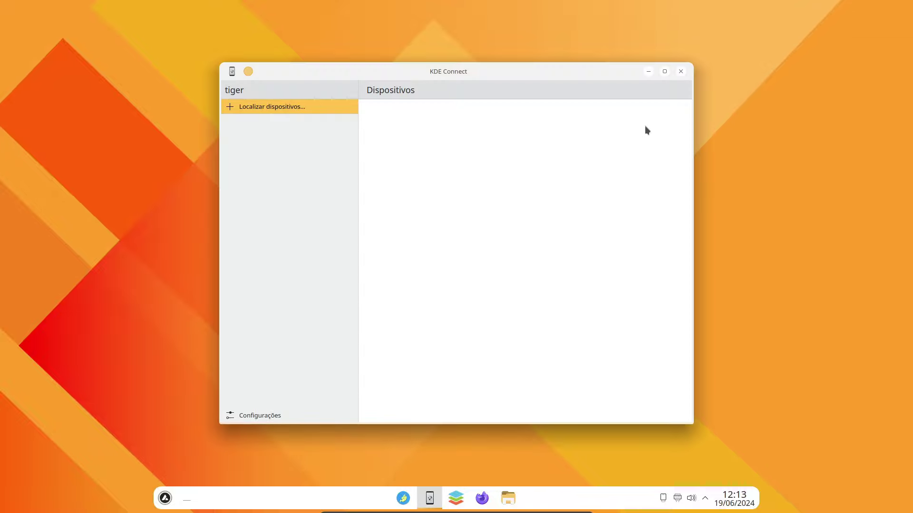
{"action": "left_click", "coordinate": [681, 71]}
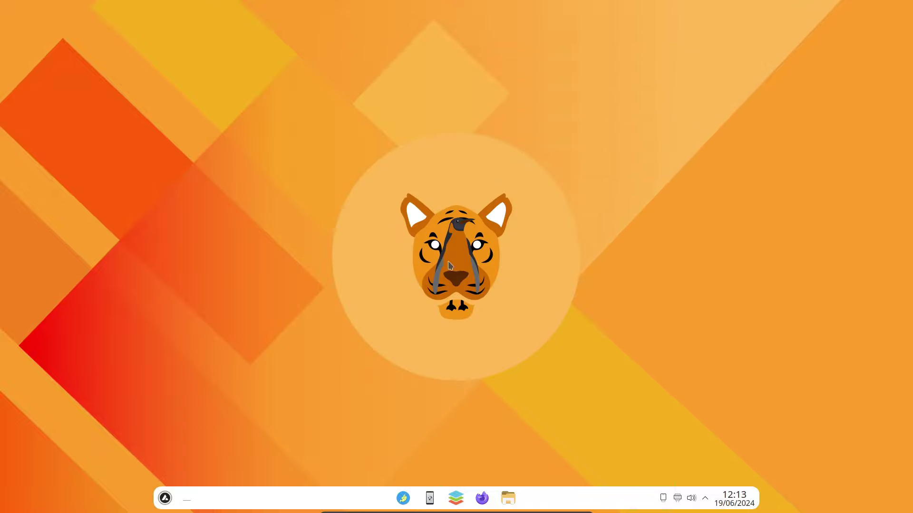
Open ONLYOFFICE Desktop Editors and move its window towards the middle of the desktop.
{"action": "left_click", "coordinate": [455, 496]}
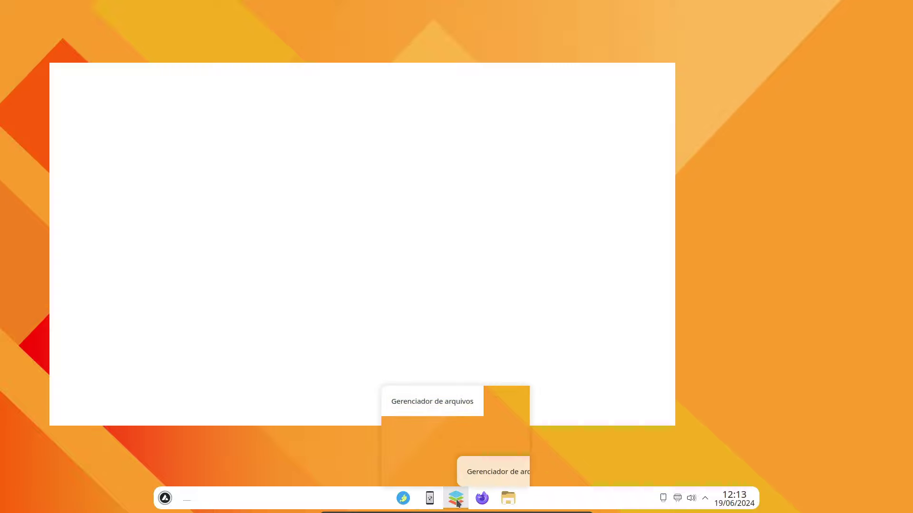
{"action": "left_click", "coordinate": [458, 502]}
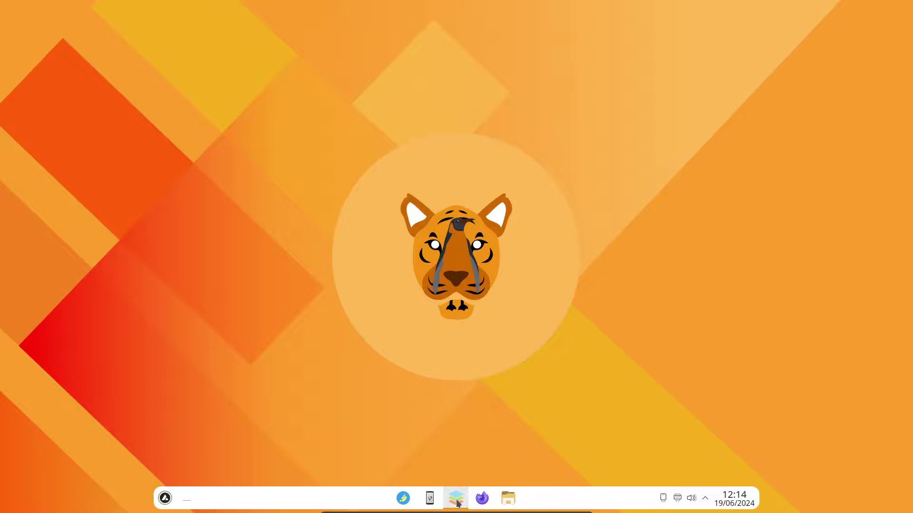
{"action": "left_click", "coordinate": [457, 503]}
{"action": "left_click_drag", "start_coordinate": [409, 58], "coordinate": [493, 58]}
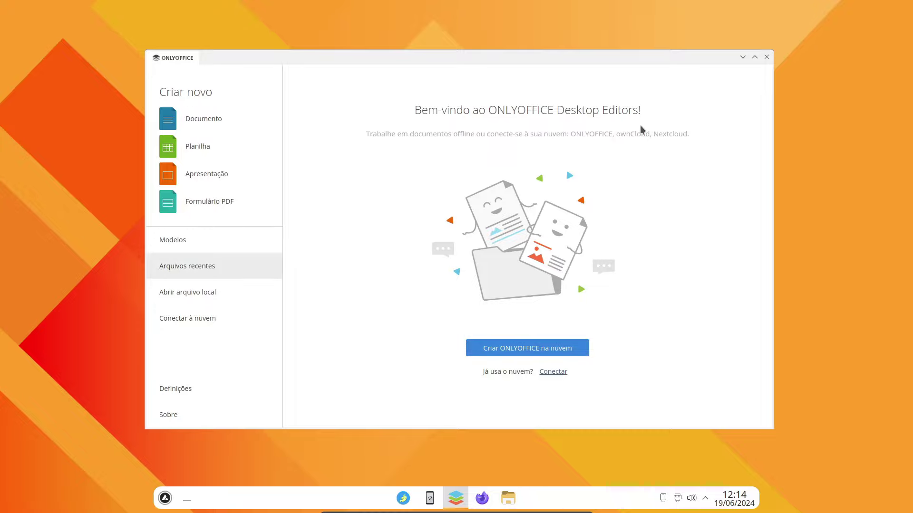
Create a new text document in ONLYOFFICE, shift the window slightly, and look over the blank page.
{"action": "left_click", "coordinate": [198, 122]}
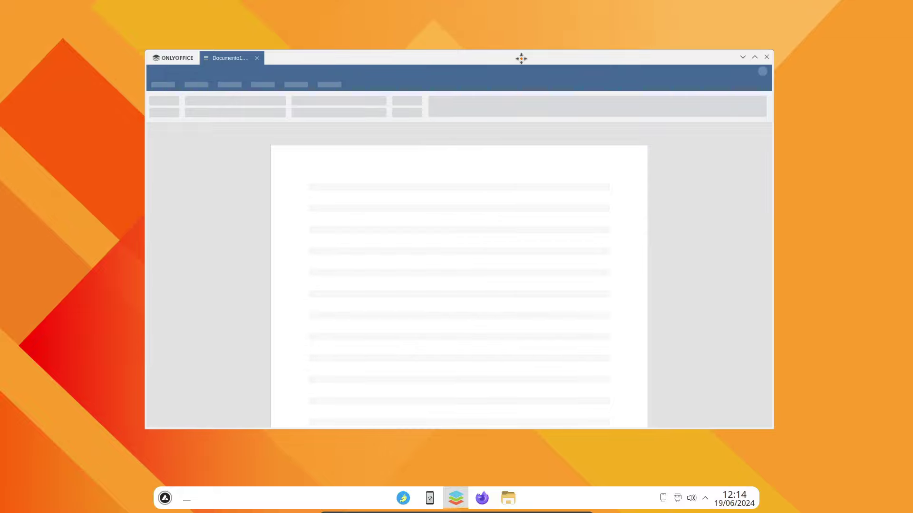
{"action": "left_click_drag", "start_coordinate": [521, 58], "coordinate": [516, 66]}
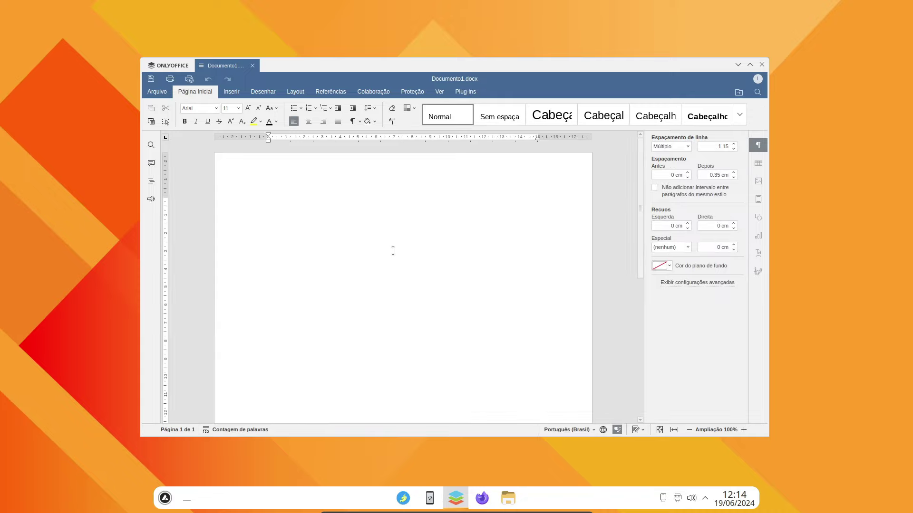
{"action": "scroll", "coordinate": [393, 251], "scroll_direction": "down", "scroll_amount": 1}
{"action": "left_click_drag", "start_coordinate": [641, 188], "coordinate": [641, 167]}
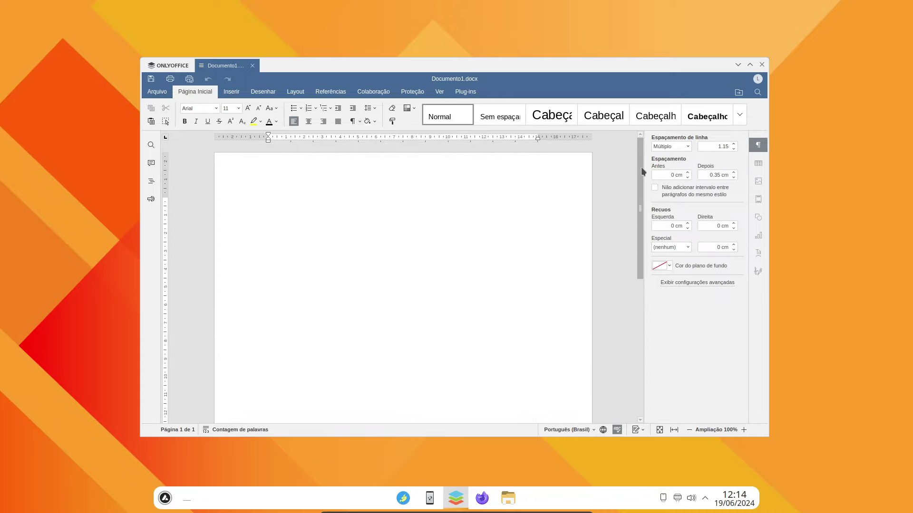
Close ONLYOFFICE and open Firefox, skipping its welcome setup without importing from the previous browser and closing the privacy notice tab.
{"action": "left_click", "coordinate": [761, 65]}
{"action": "left_click", "coordinate": [480, 497]}
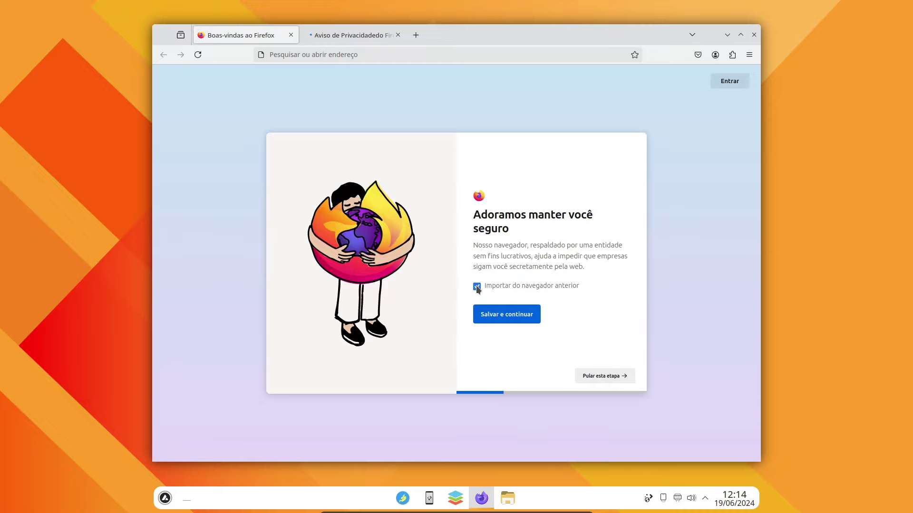
{"action": "left_click", "coordinate": [476, 287]}
{"action": "left_click", "coordinate": [589, 376]}
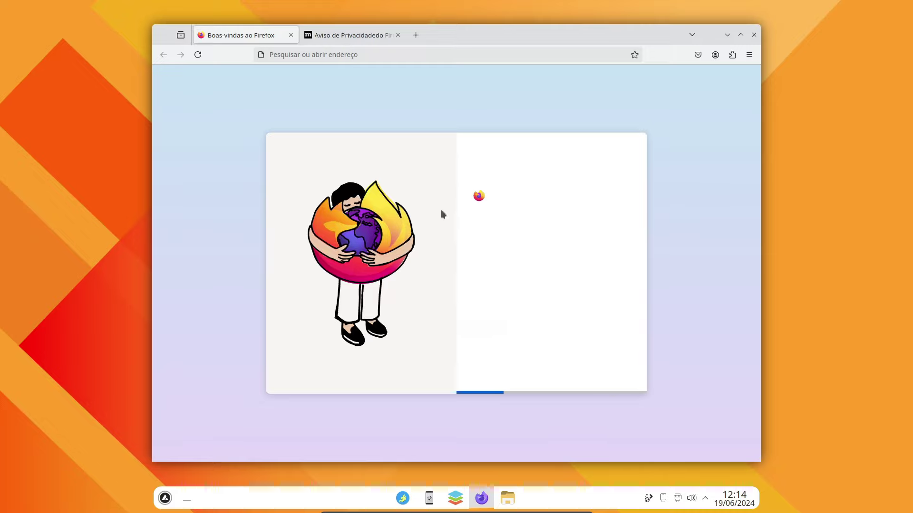
{"action": "left_click", "coordinate": [601, 378]}
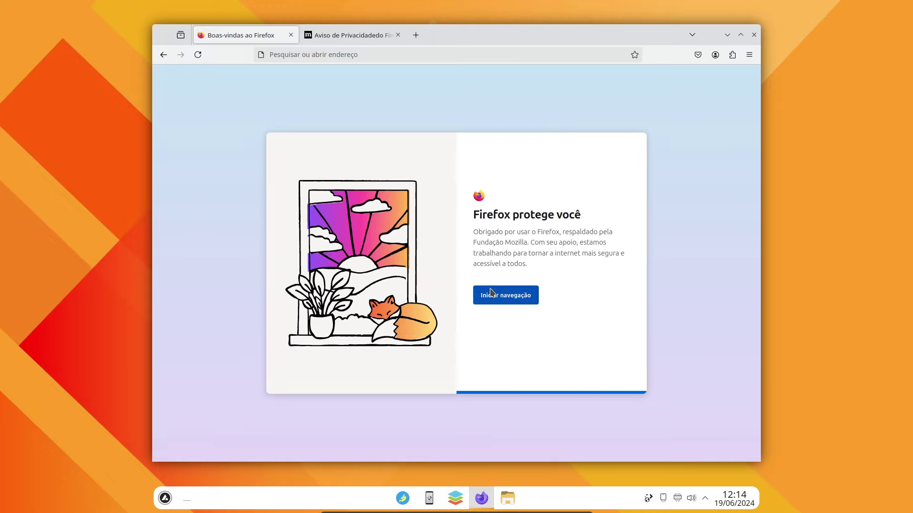
{"action": "left_click", "coordinate": [491, 292]}
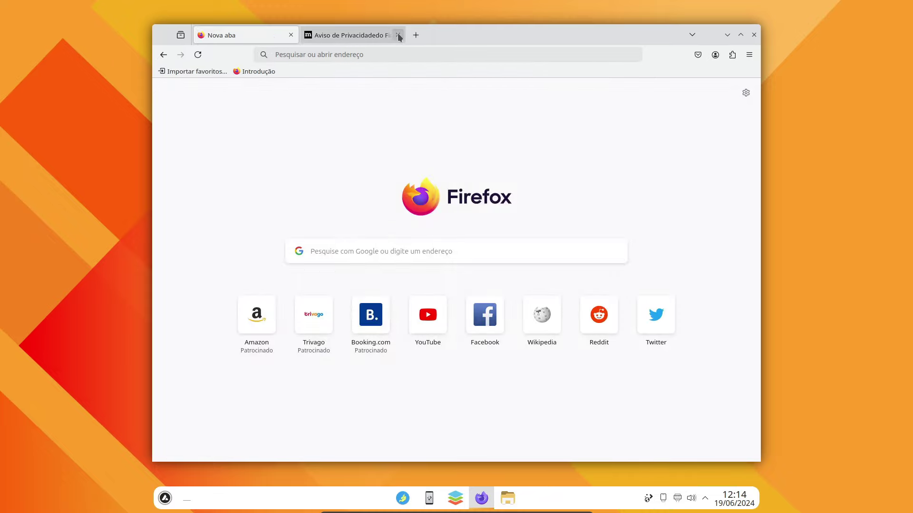
{"action": "left_click", "coordinate": [398, 35]}
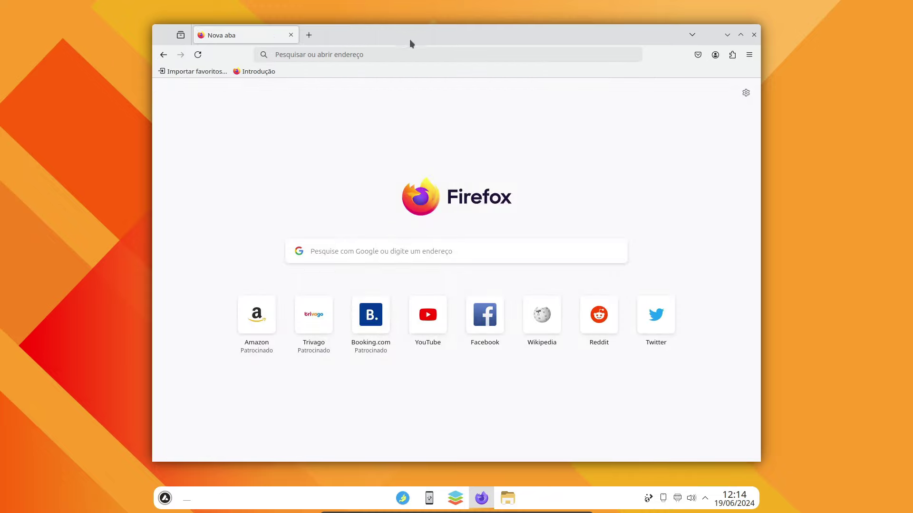
Check the installed Firefox version in the About window, highlight the version number, and close the browser.
{"action": "left_click", "coordinate": [749, 54]}
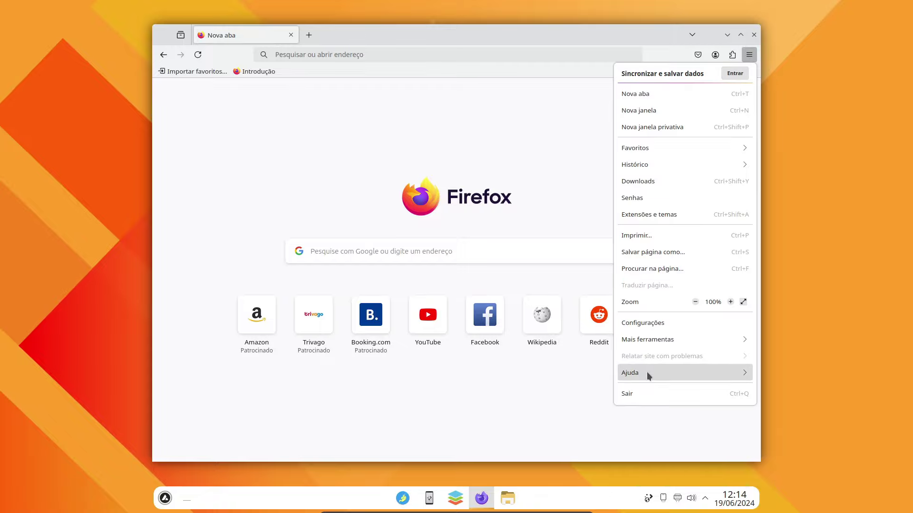
{"action": "left_click", "coordinate": [672, 372]}
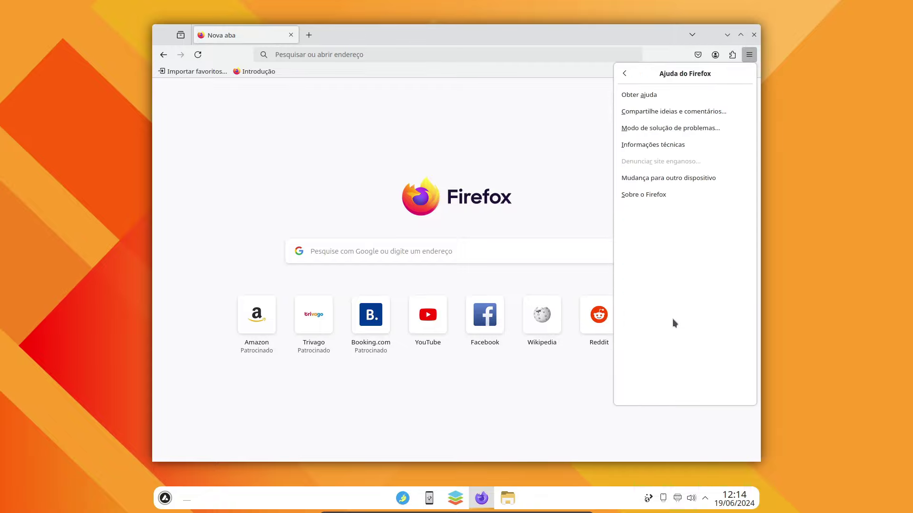
{"action": "left_click", "coordinate": [650, 195]}
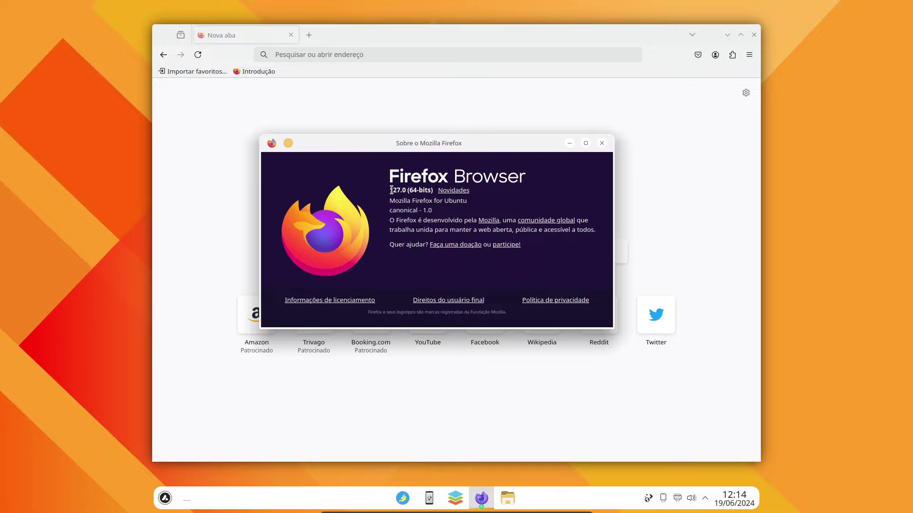
{"action": "left_click_drag", "start_coordinate": [391, 190], "coordinate": [432, 190]}
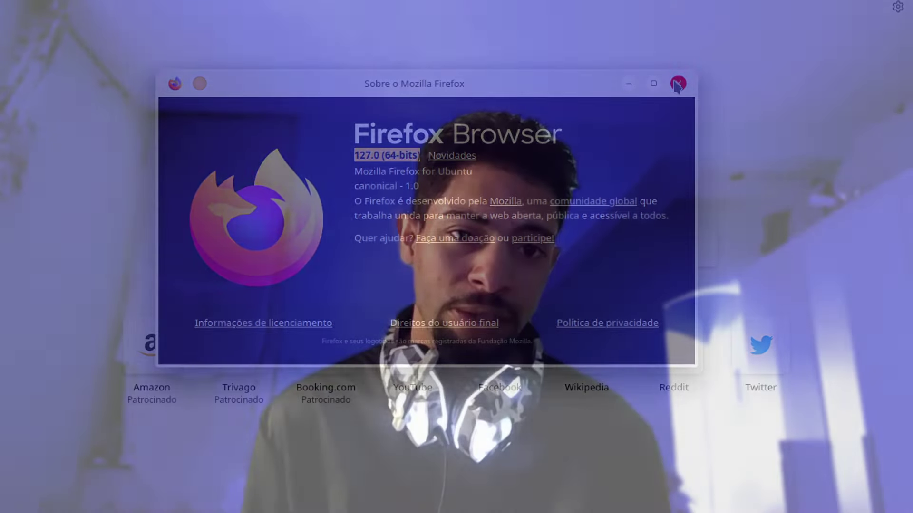
{"action": "left_click", "coordinate": [678, 84]}
{"action": "left_click", "coordinate": [754, 35]}
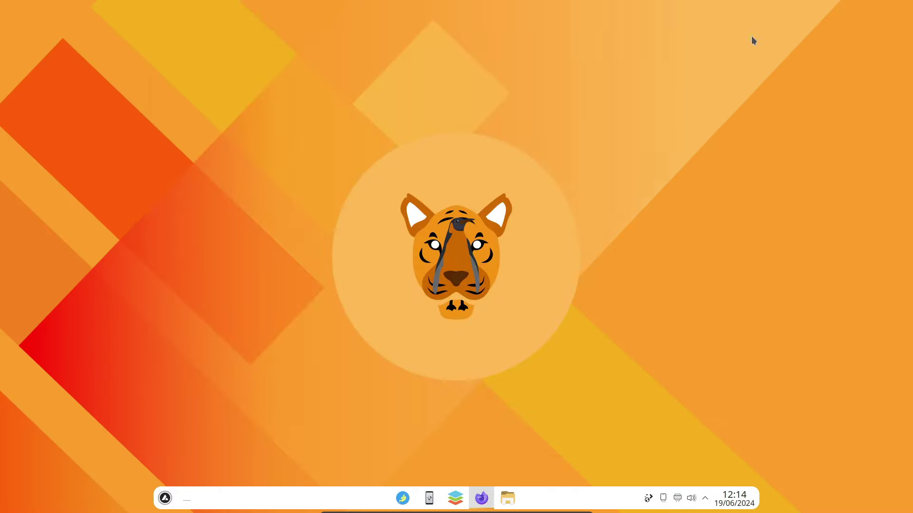
Open the Dolphin file manager, widen its window slightly, and check its version in the About dialog before closing it.
{"action": "left_click", "coordinate": [508, 499]}
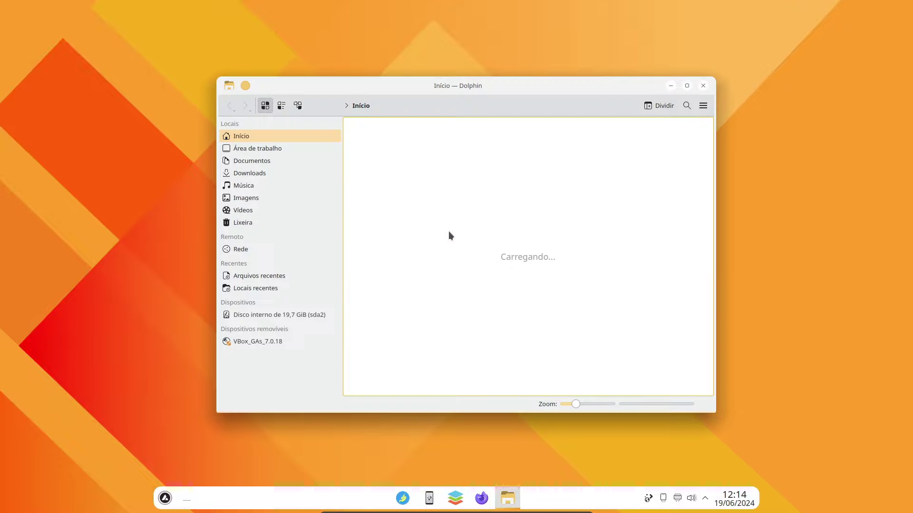
{"action": "left_click_drag", "start_coordinate": [214, 413], "coordinate": [178, 417]}
{"action": "left_click", "coordinate": [703, 106]}
{"action": "mouse_move", "coordinate": [732, 305]}
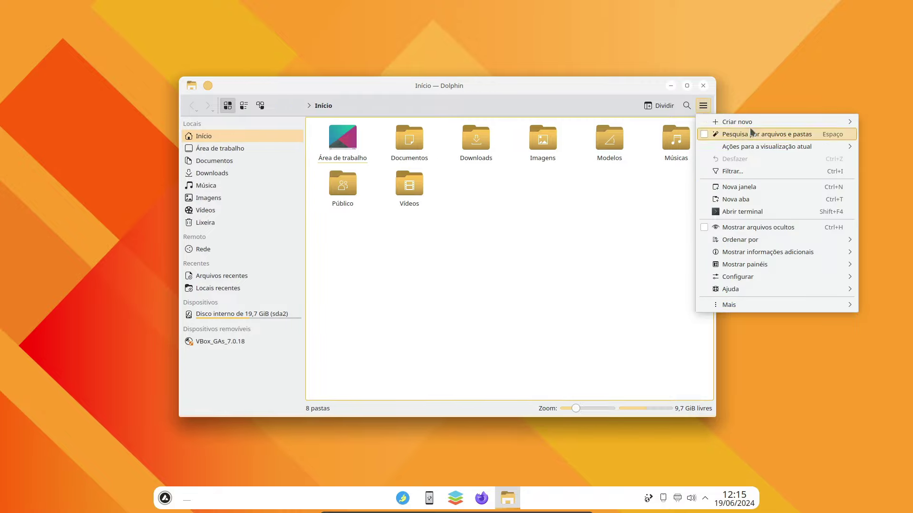
{"action": "mouse_move", "coordinate": [737, 290]}
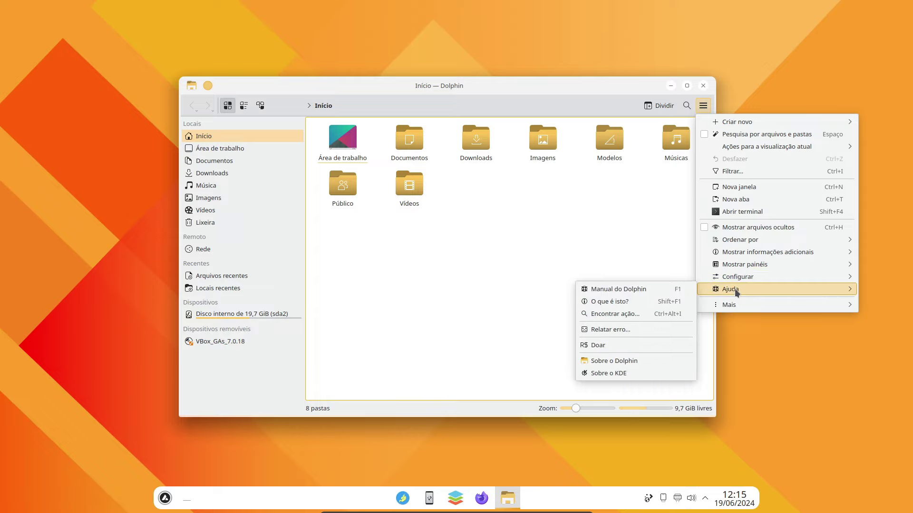
{"action": "left_click", "coordinate": [618, 362]}
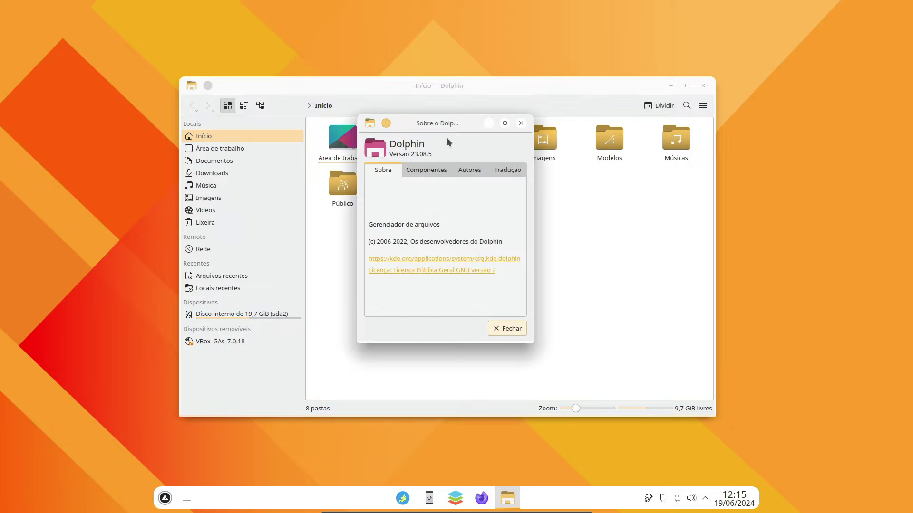
{"action": "left_click_drag", "start_coordinate": [440, 124], "coordinate": [441, 169]}
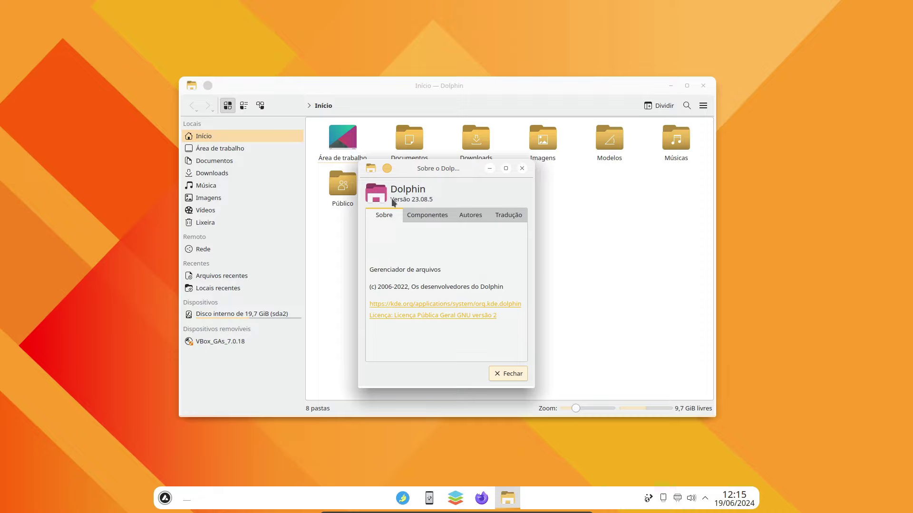
{"action": "left_click", "coordinate": [505, 376]}
{"action": "left_click", "coordinate": [703, 86]}
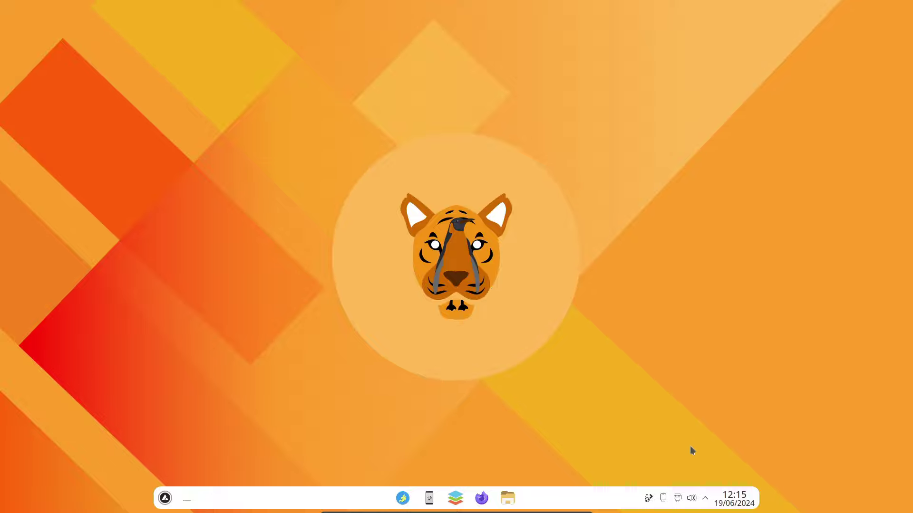
Briefly view the calendar and the hidden system tray icons, closing each again.
{"action": "left_click", "coordinate": [738, 504]}
{"action": "left_click", "coordinate": [738, 504]}
{"action": "left_click", "coordinate": [705, 499]}
{"action": "left_click", "coordinate": [706, 500]}
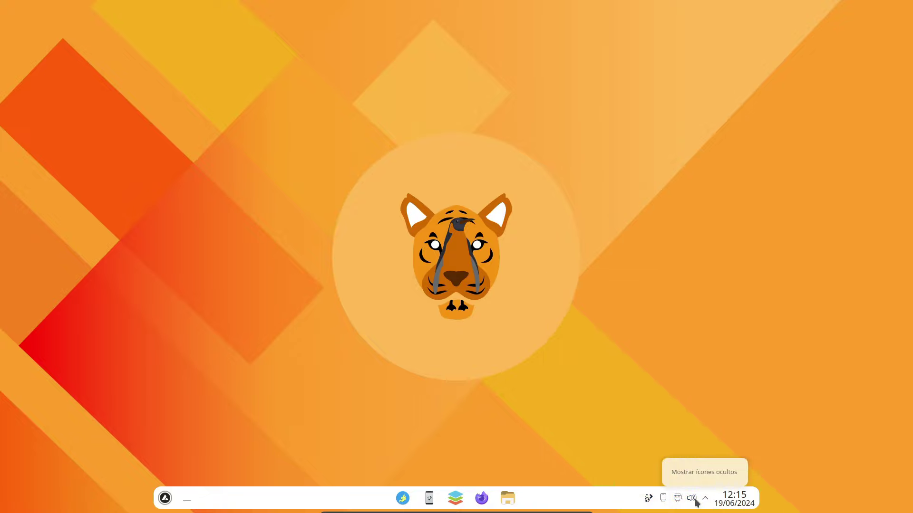
Set the Microphone 1 volume to 40% in the audio volume controls and close them.
{"action": "left_click", "coordinate": [692, 499]}
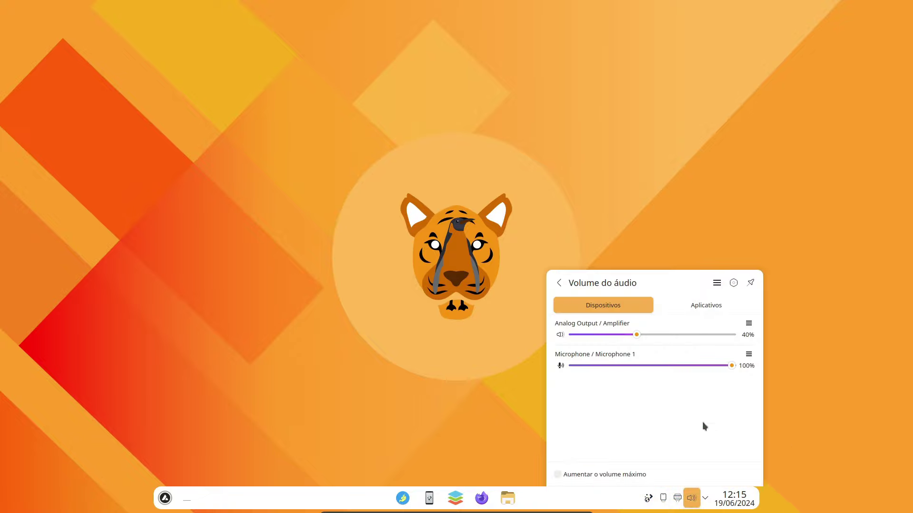
{"action": "left_click_drag", "start_coordinate": [731, 366], "coordinate": [639, 367]}
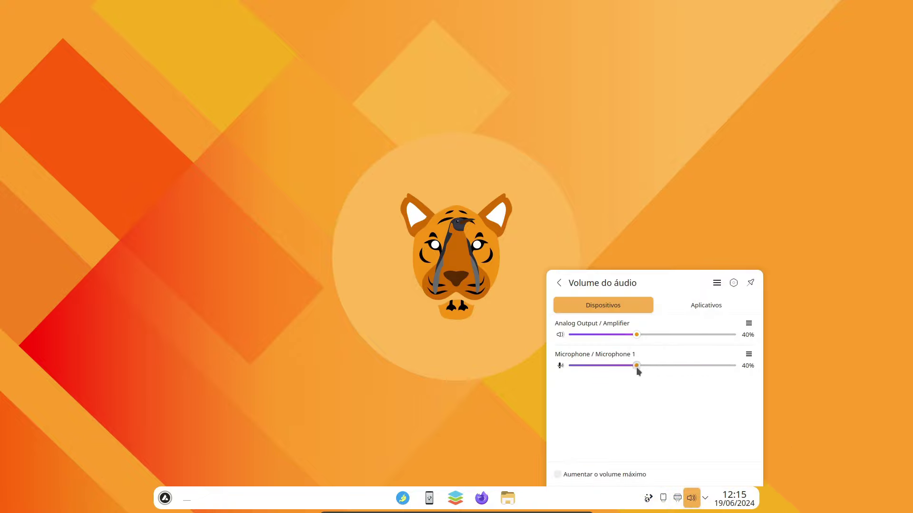
{"action": "left_click", "coordinate": [502, 292]}
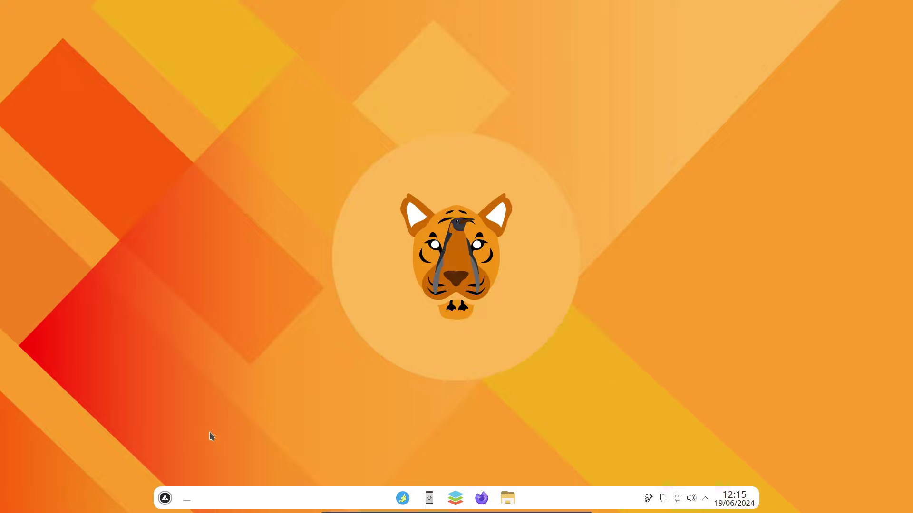
Search Discover for "drivers" and install Software e Atualizações, authenticating with the account password, and close the store.
{"action": "left_click", "coordinate": [165, 498]}
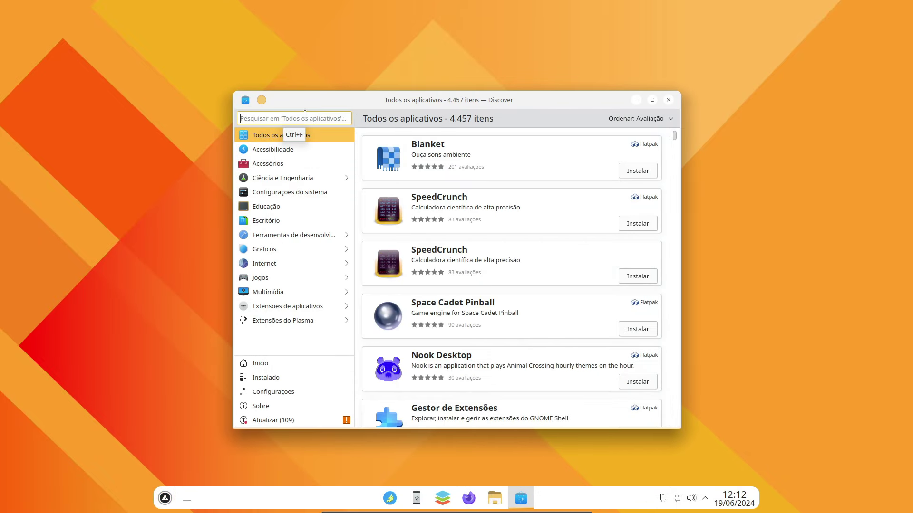
{"action": "type", "text": "drivers"}
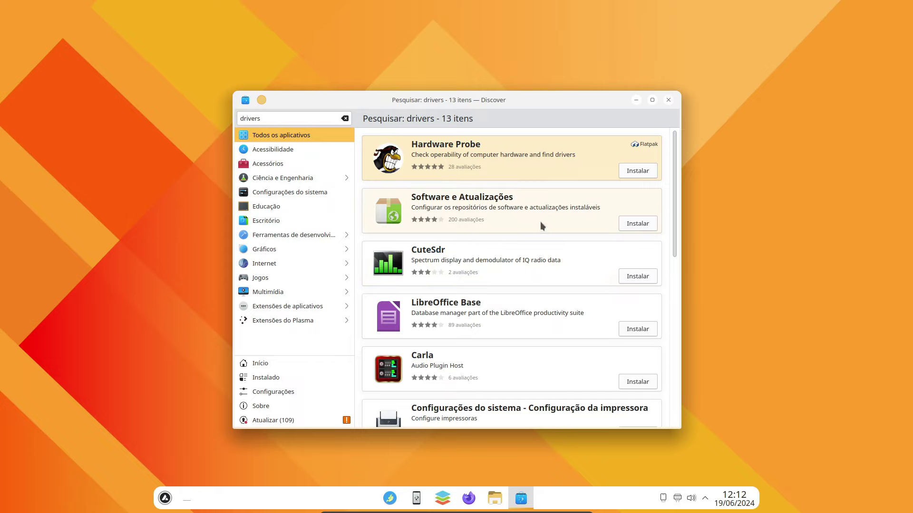
{"action": "left_click", "coordinate": [635, 224]}
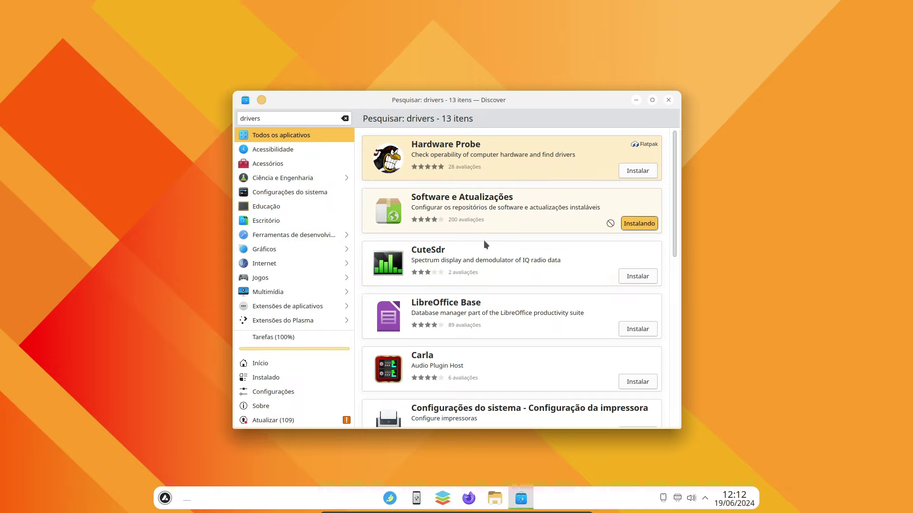
{"action": "type", "text": "*******"}
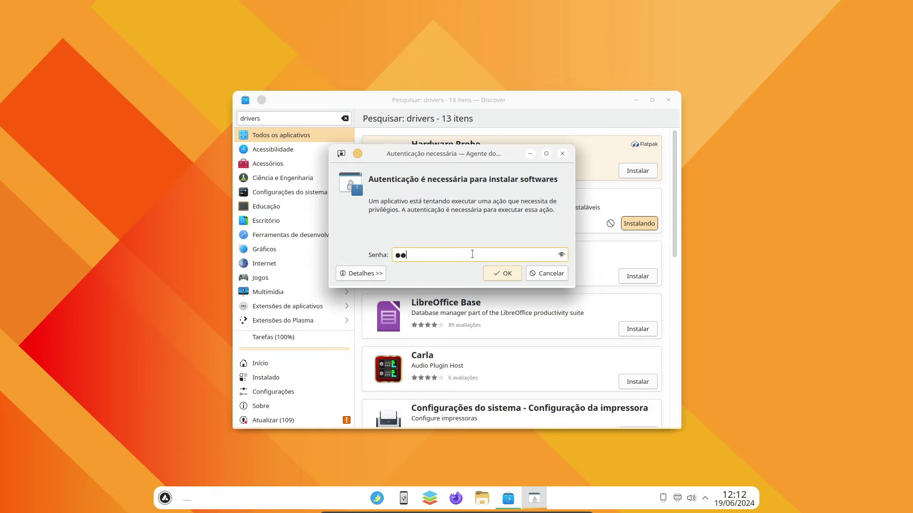
{"action": "key", "text": "Return"}
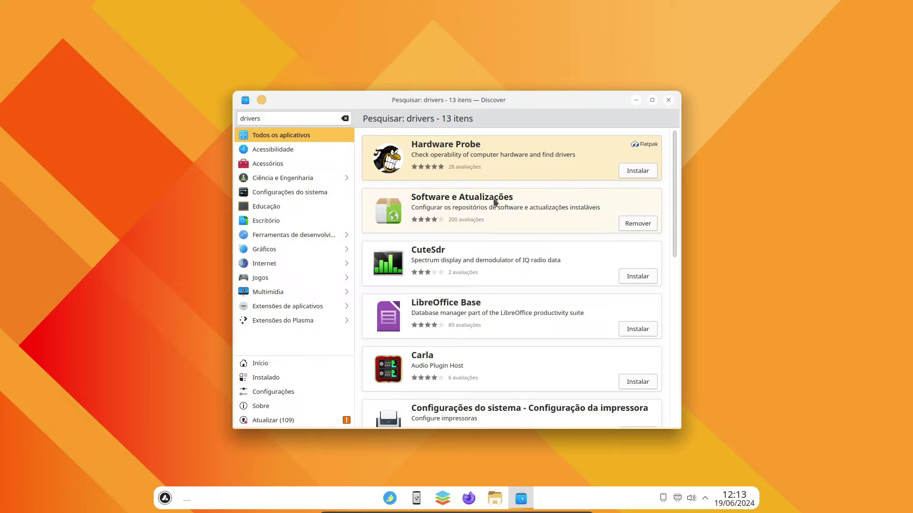
{"action": "left_click", "coordinate": [667, 100]}
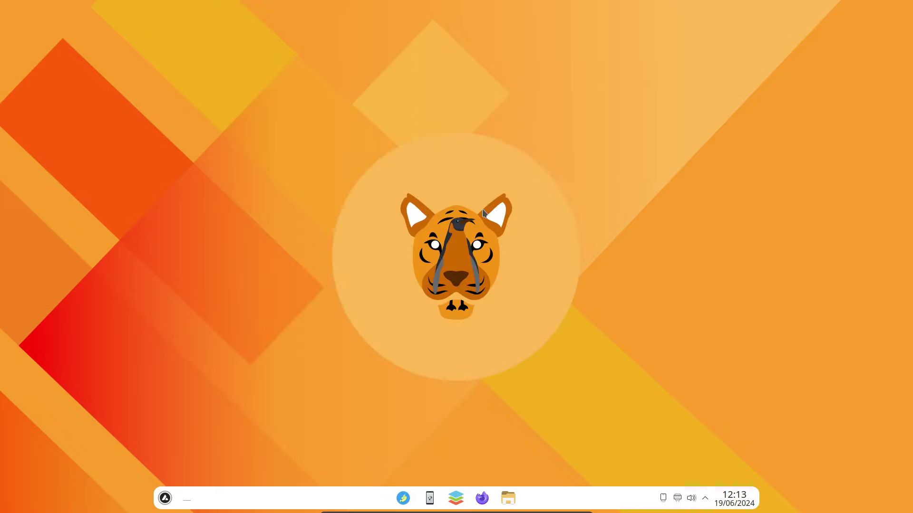
Find Software & Updates by searching the system for "drivers", and review its additional drivers before closing it.
{"action": "key", "text": "alt+space"}
{"action": "type", "text": "drivers"}
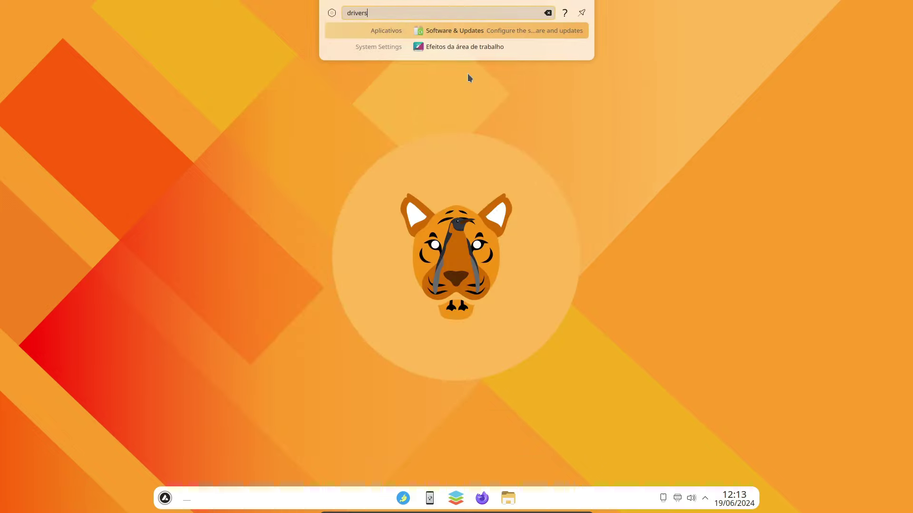
{"action": "left_click", "coordinate": [436, 34]}
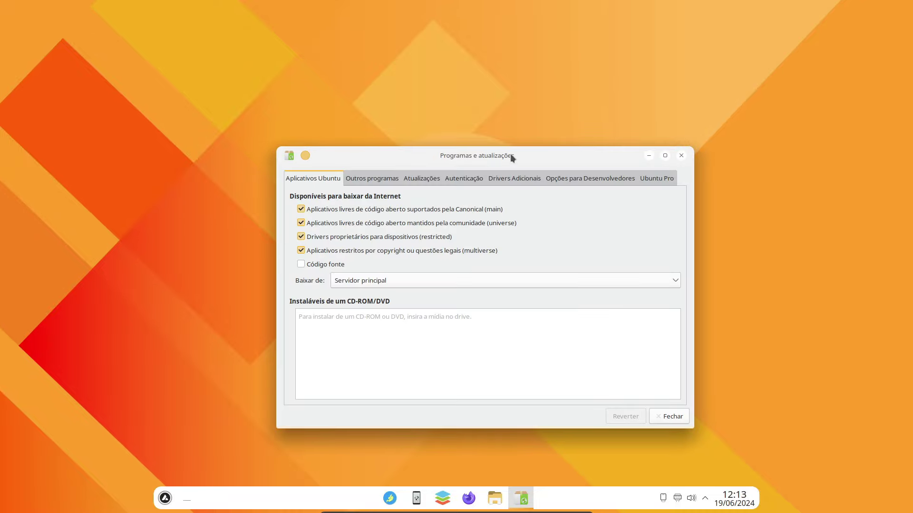
{"action": "left_click_drag", "start_coordinate": [511, 157], "coordinate": [481, 127]}
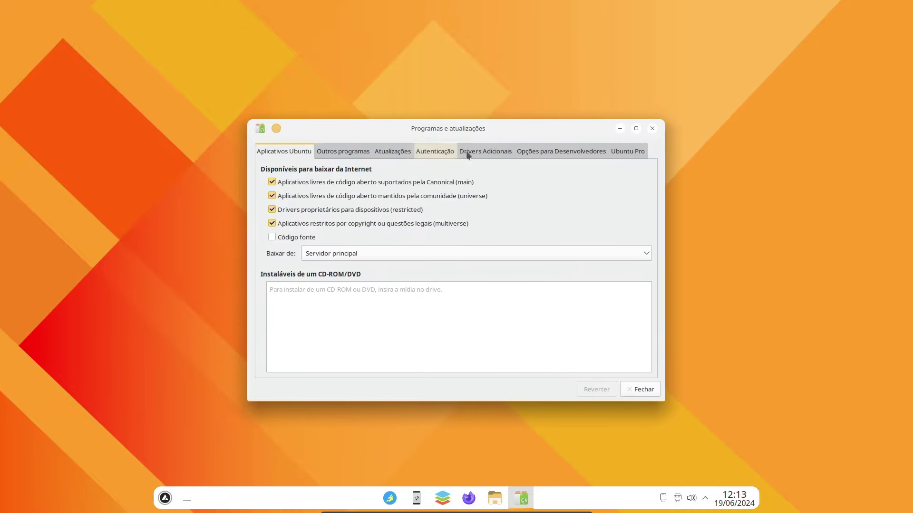
{"action": "left_click", "coordinate": [481, 152]}
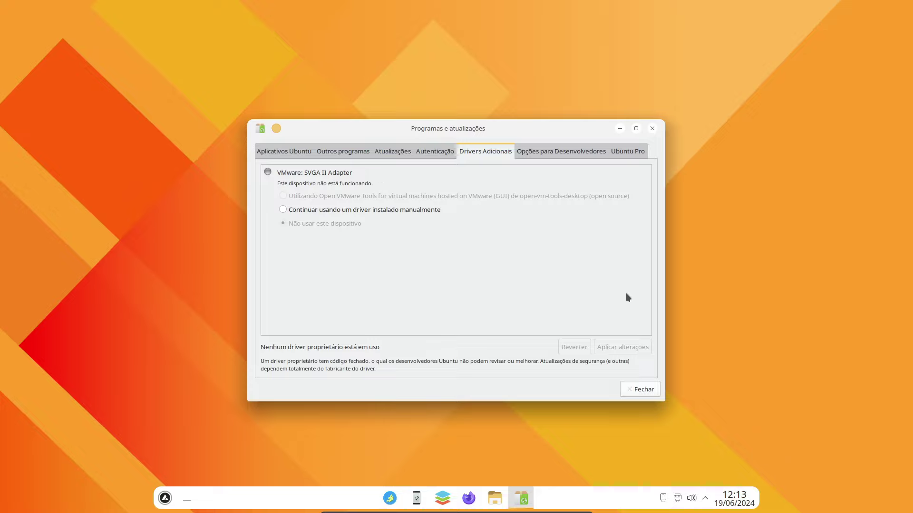
{"action": "left_click", "coordinate": [637, 390]}
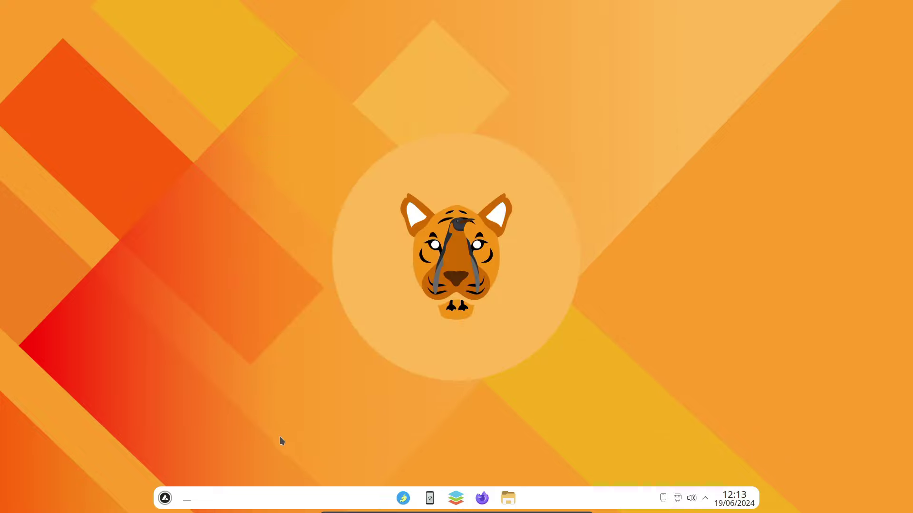